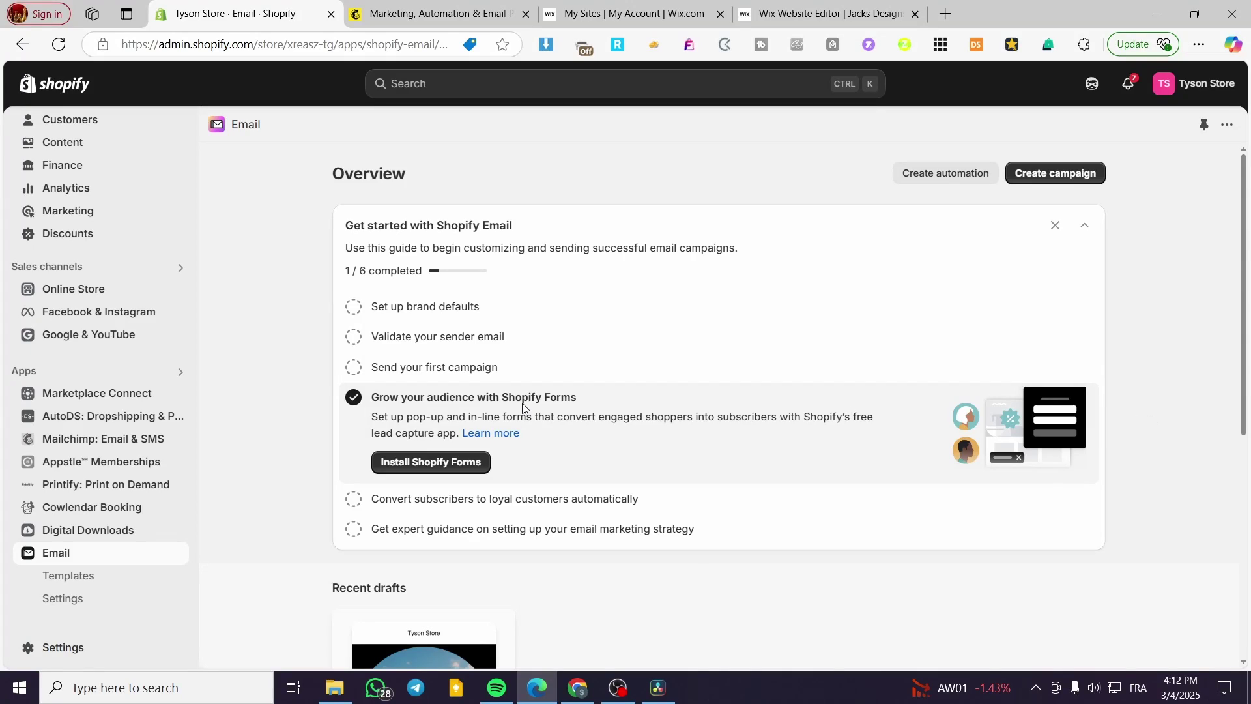
# Return to the store's home page, search the admin for "email" and open the Email app.
pyautogui.scroll(2, 85, 196)
pyautogui.click(91, 127)
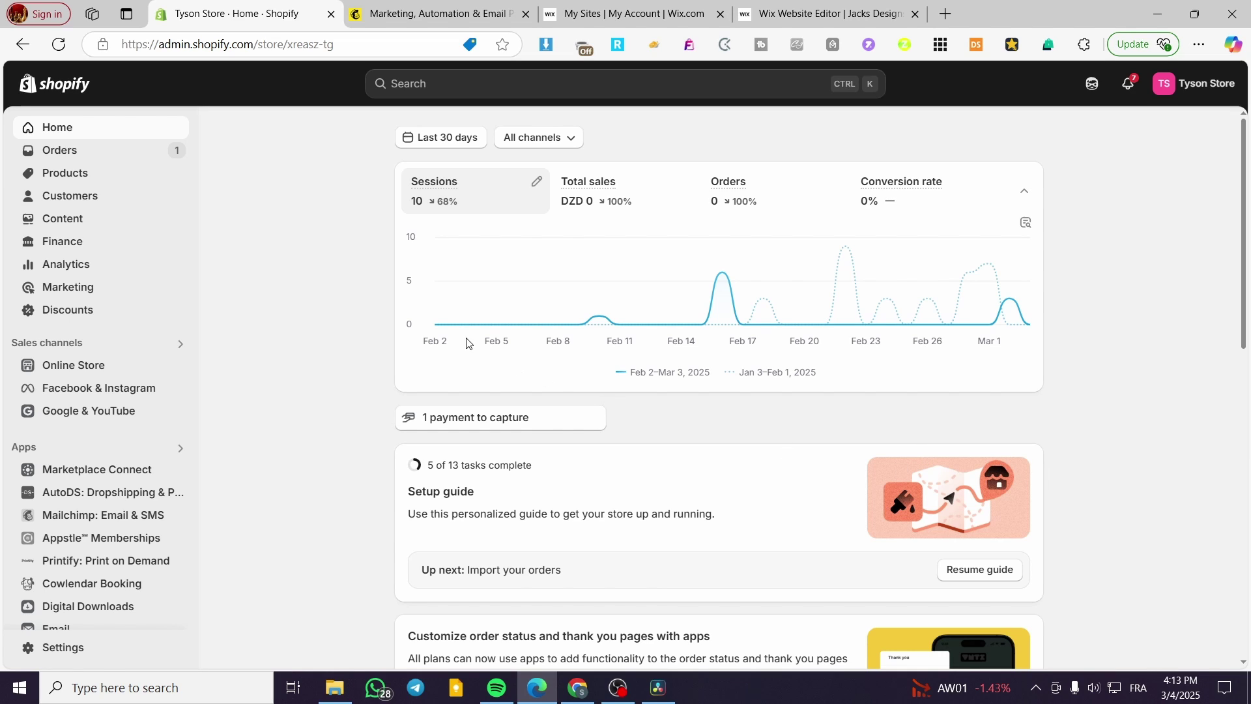
pyautogui.click(377, 89)
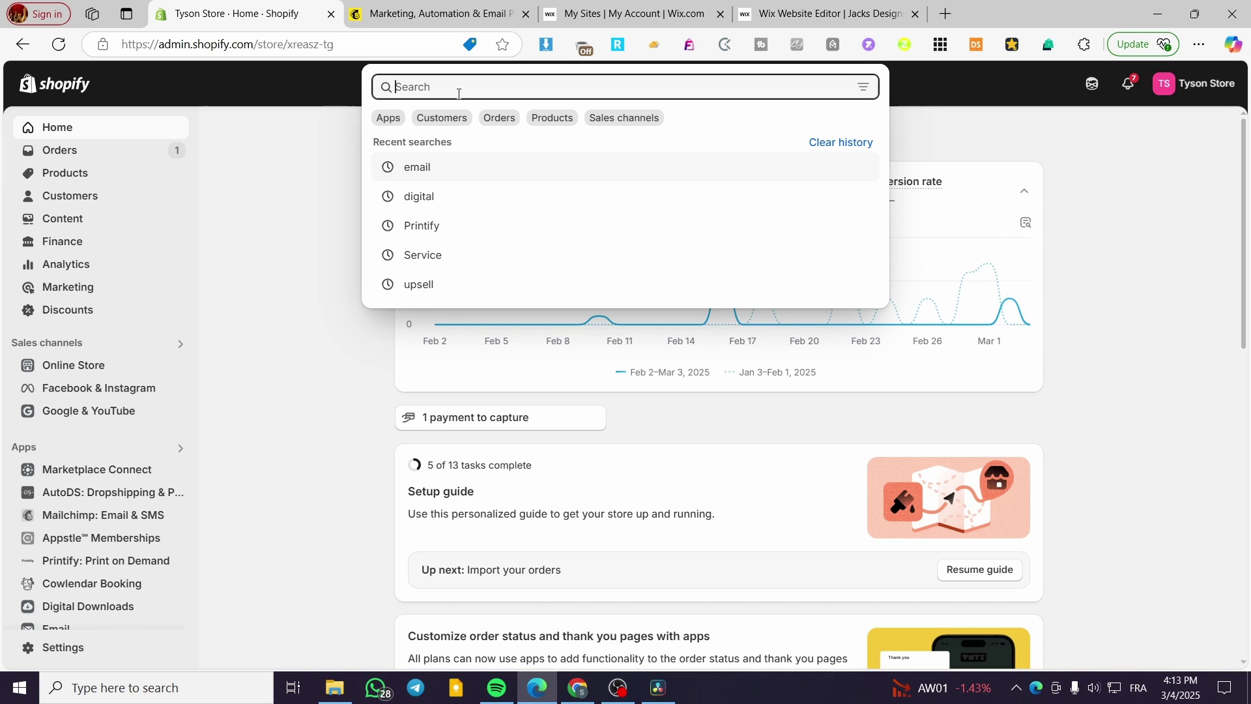
pyautogui.write('ema')
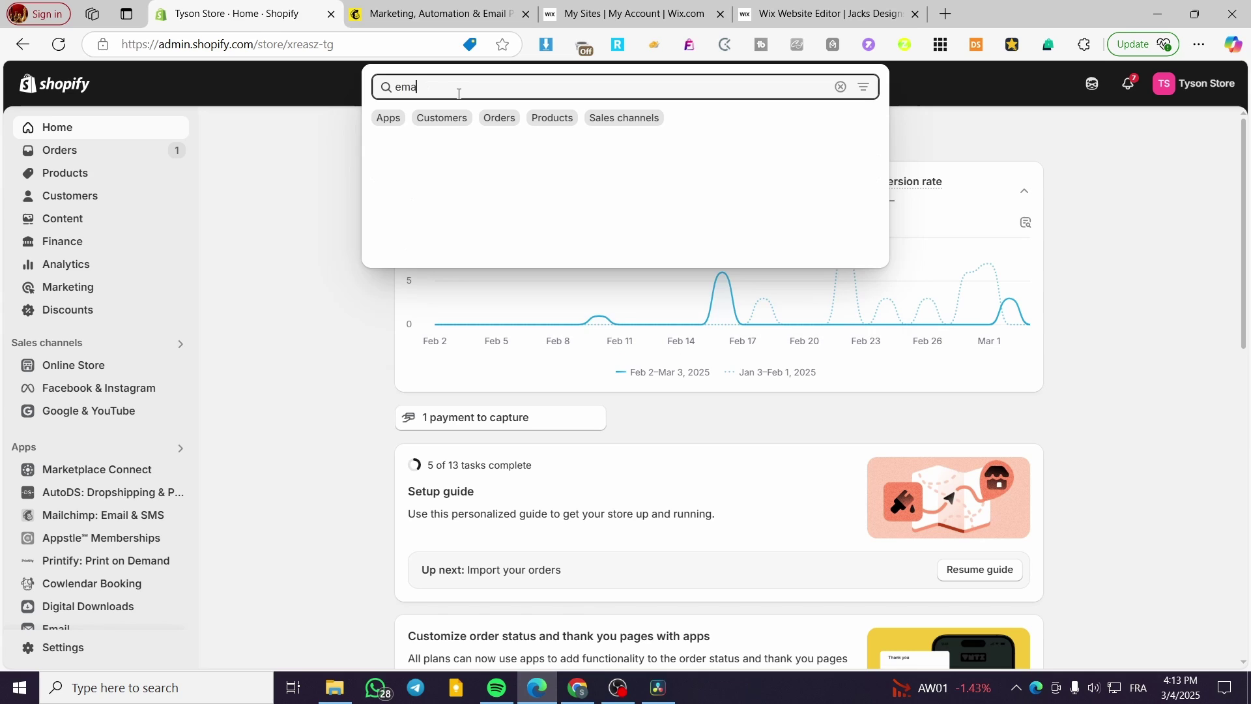
pyautogui.write('il')
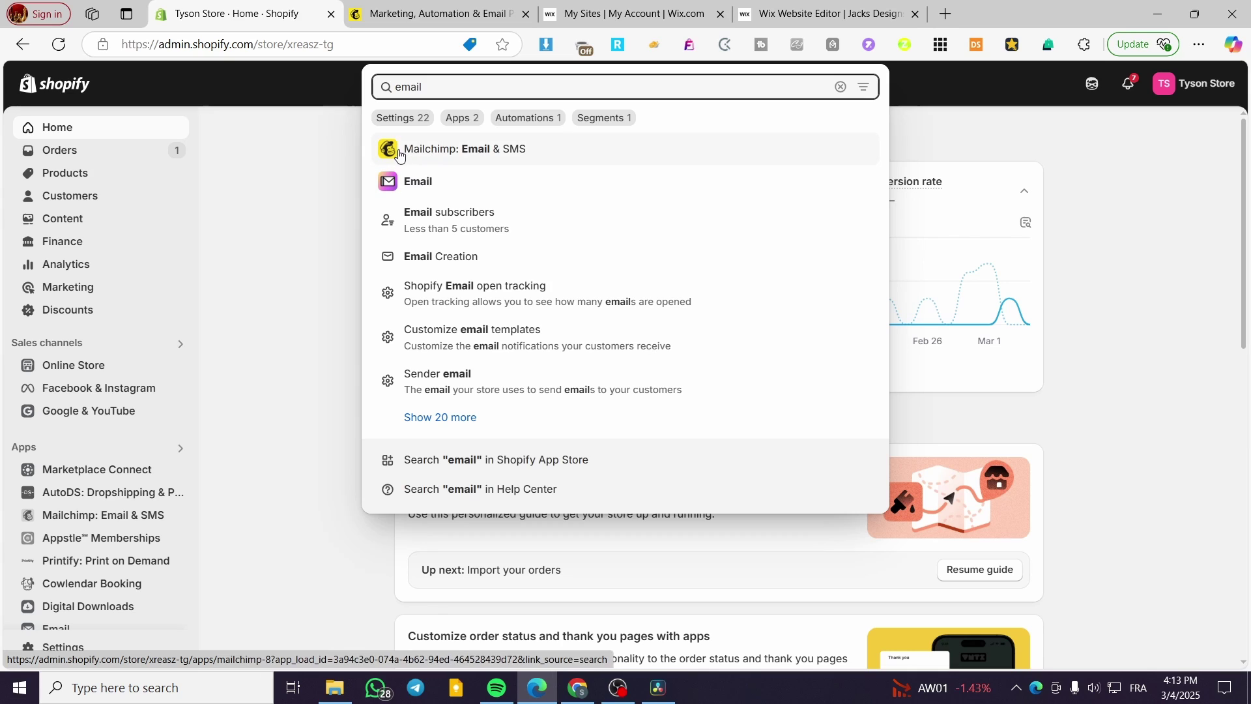
pyautogui.click(469, 189)
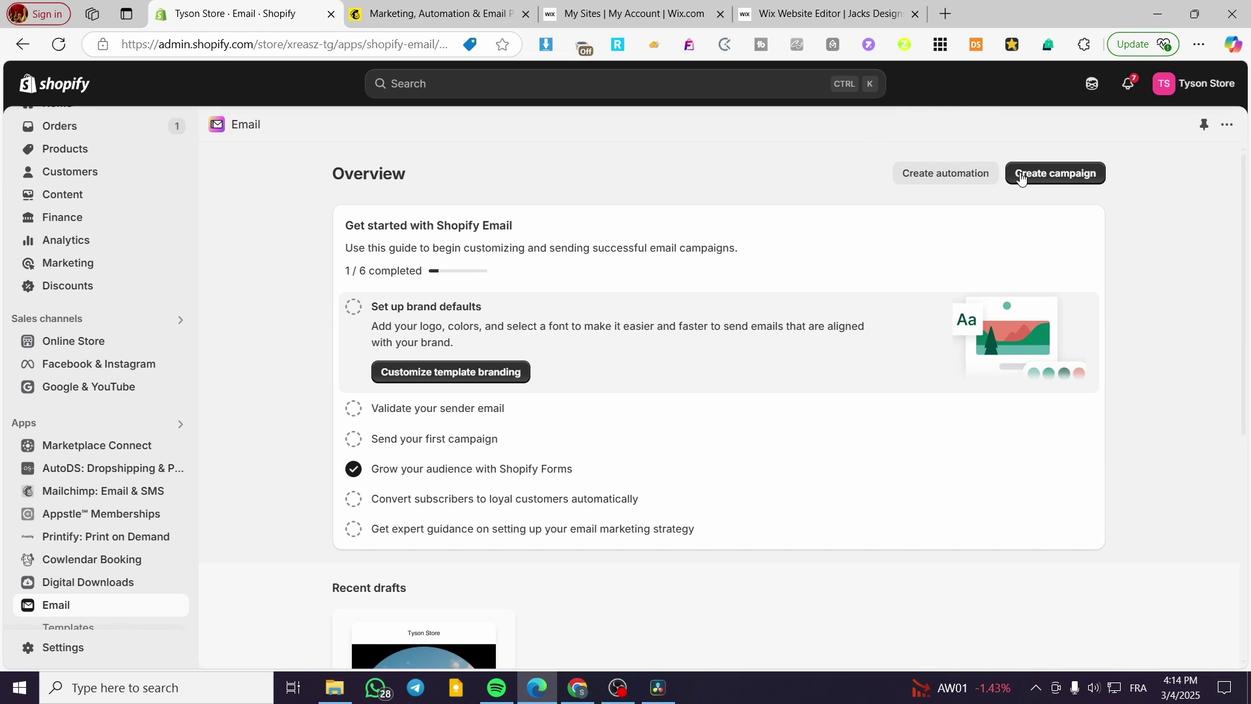
# Open Shopify Forms from the Email getting-started guide and pin the Forms app to the navigation.
pyautogui.moveTo(1005, 236)
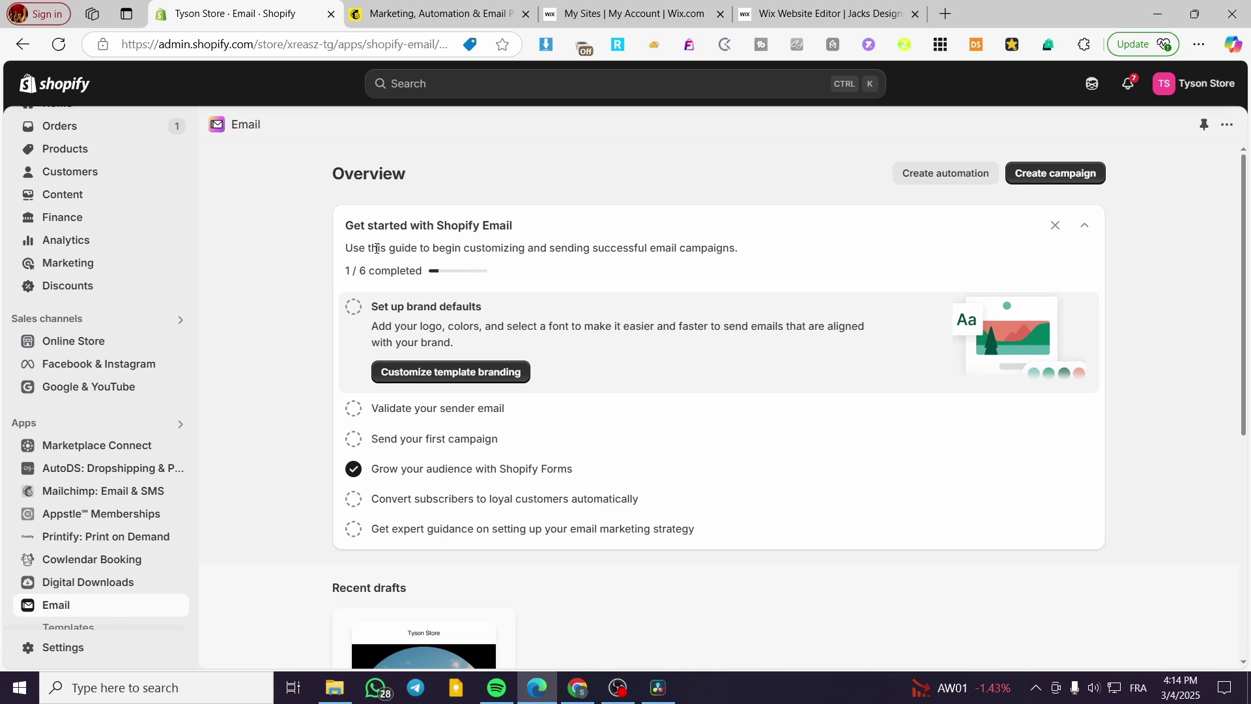
pyautogui.moveTo(572, 230)
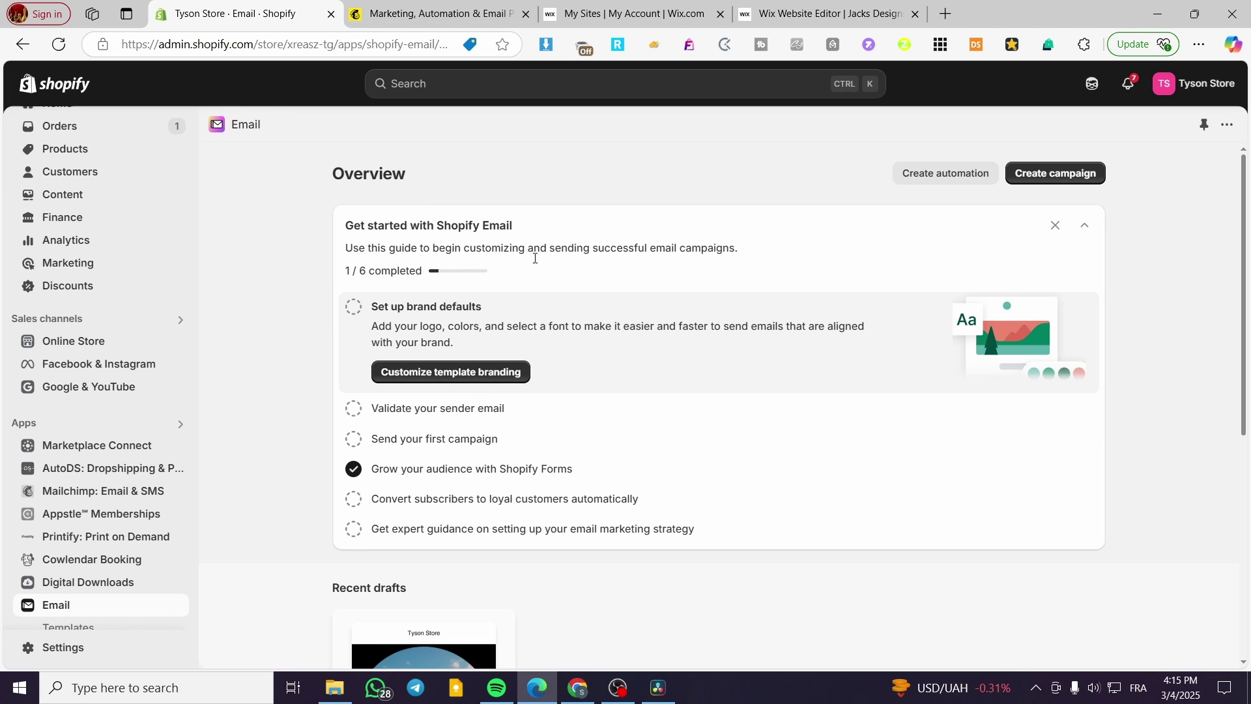
pyautogui.click(391, 471)
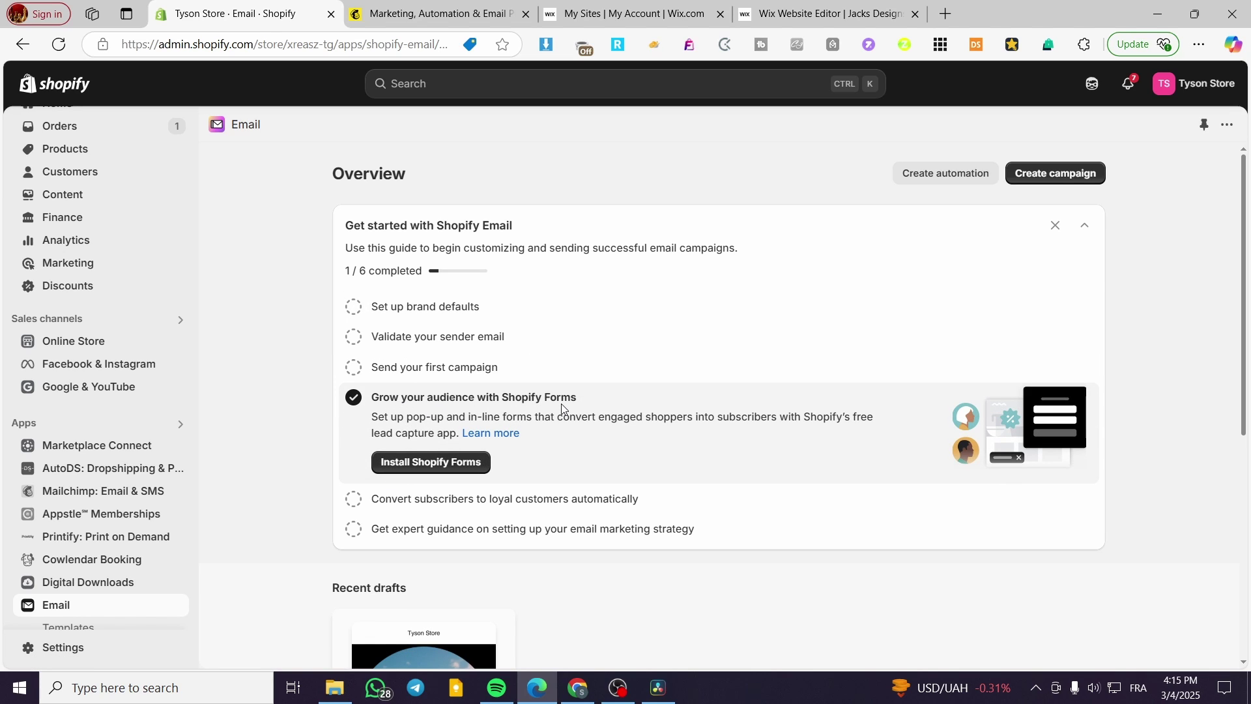
pyautogui.click(439, 463)
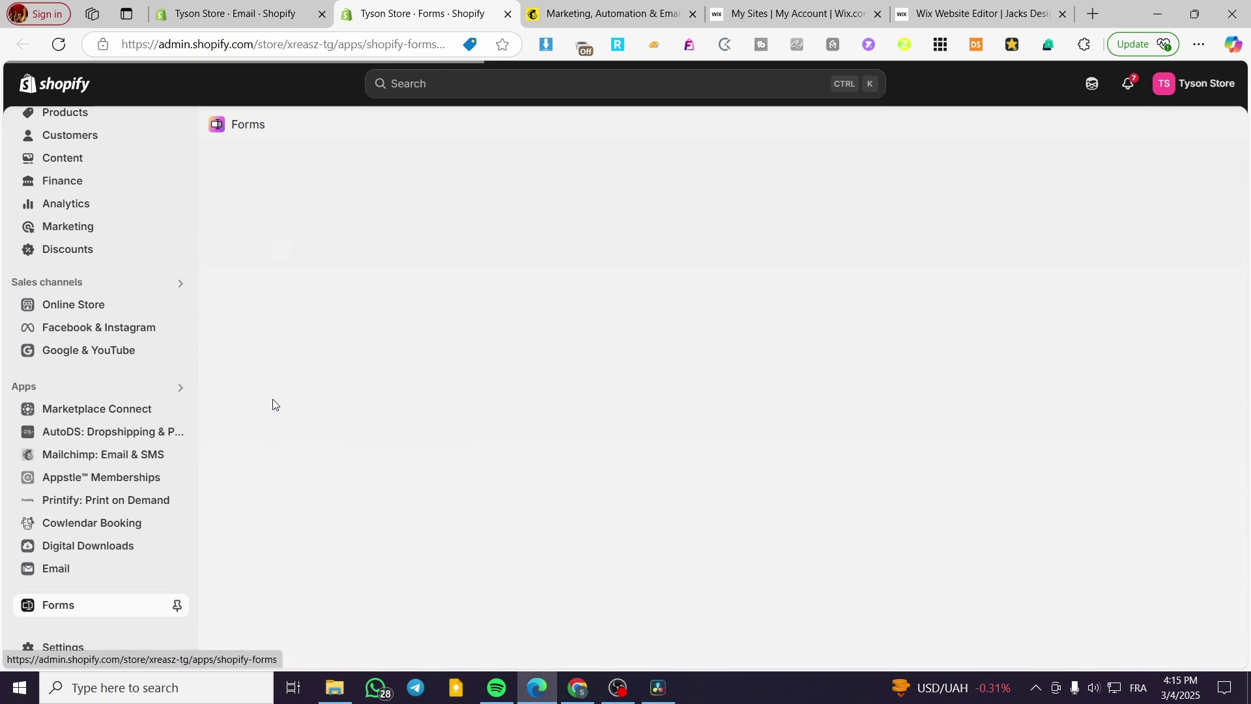
pyautogui.click(176, 606)
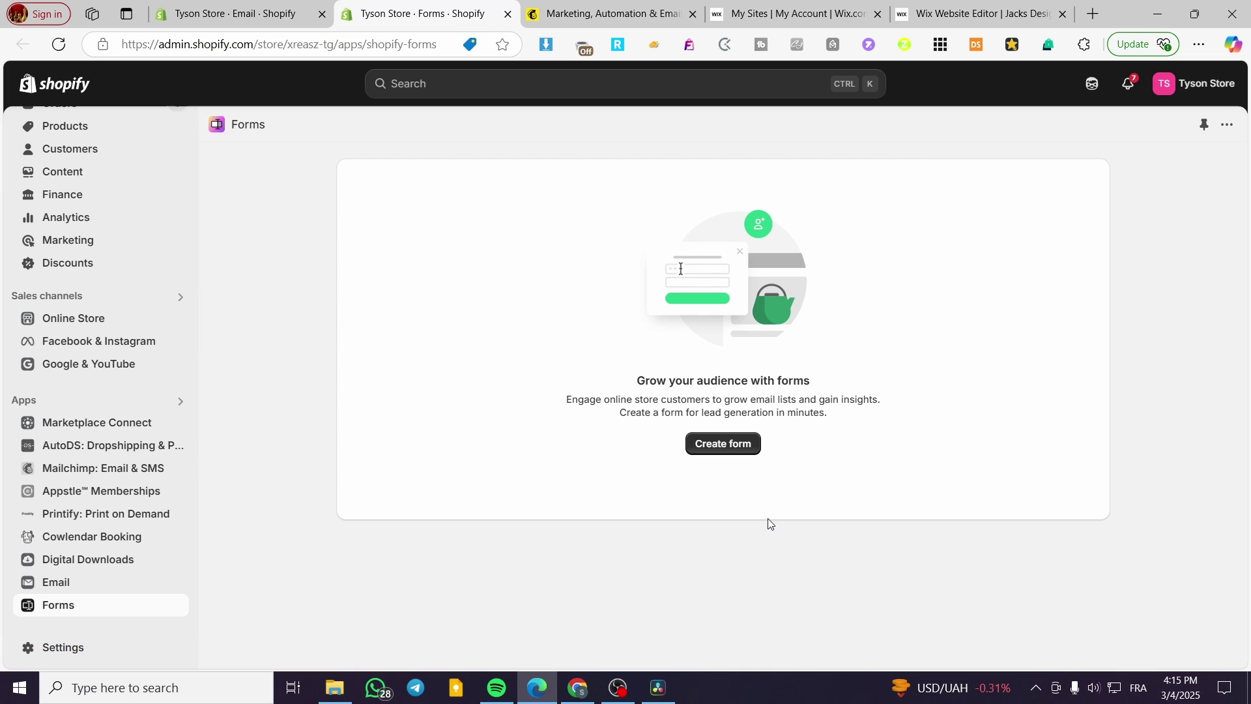
# Create a form of type Popup named "Newsletter Subs".
pyautogui.click(735, 456)
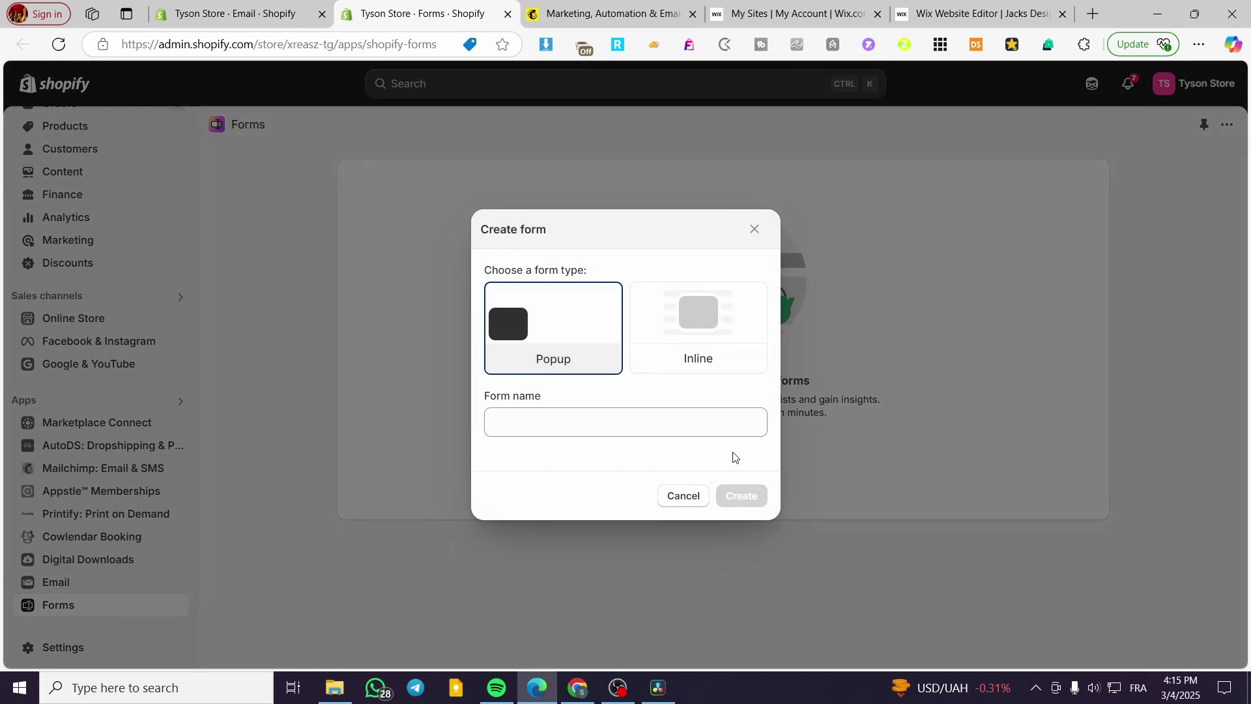
pyautogui.click(685, 357)
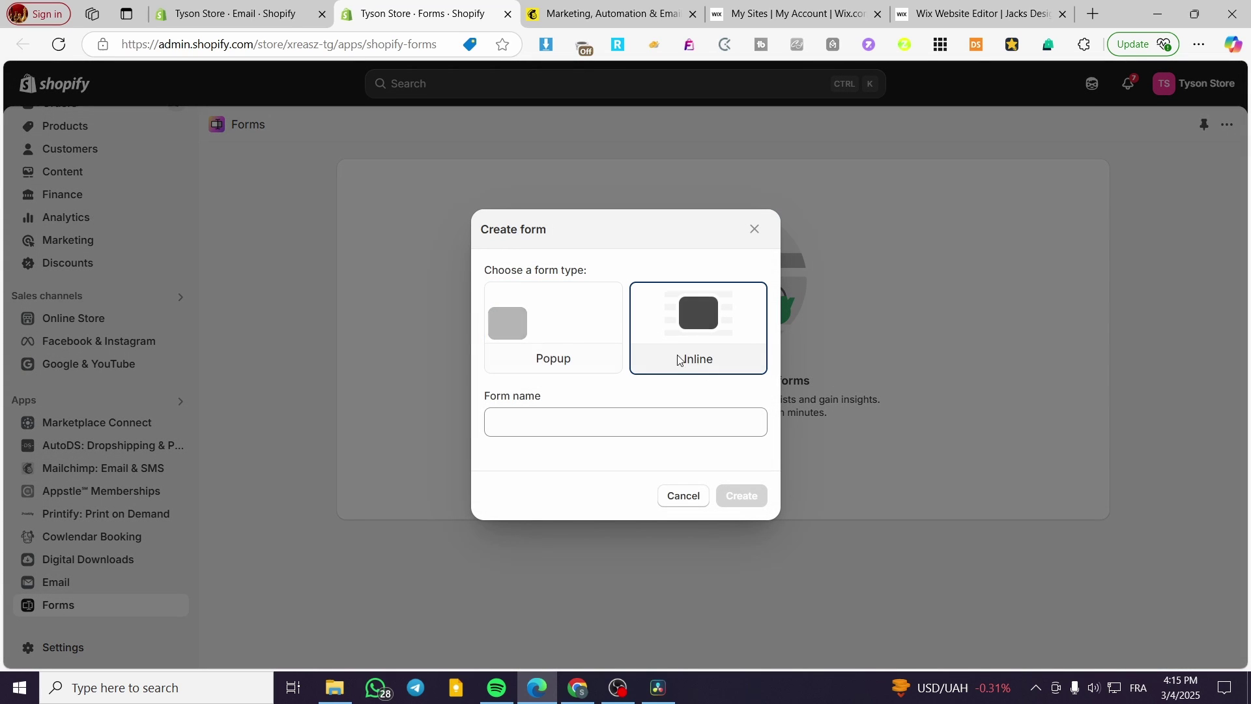
pyautogui.click(542, 343)
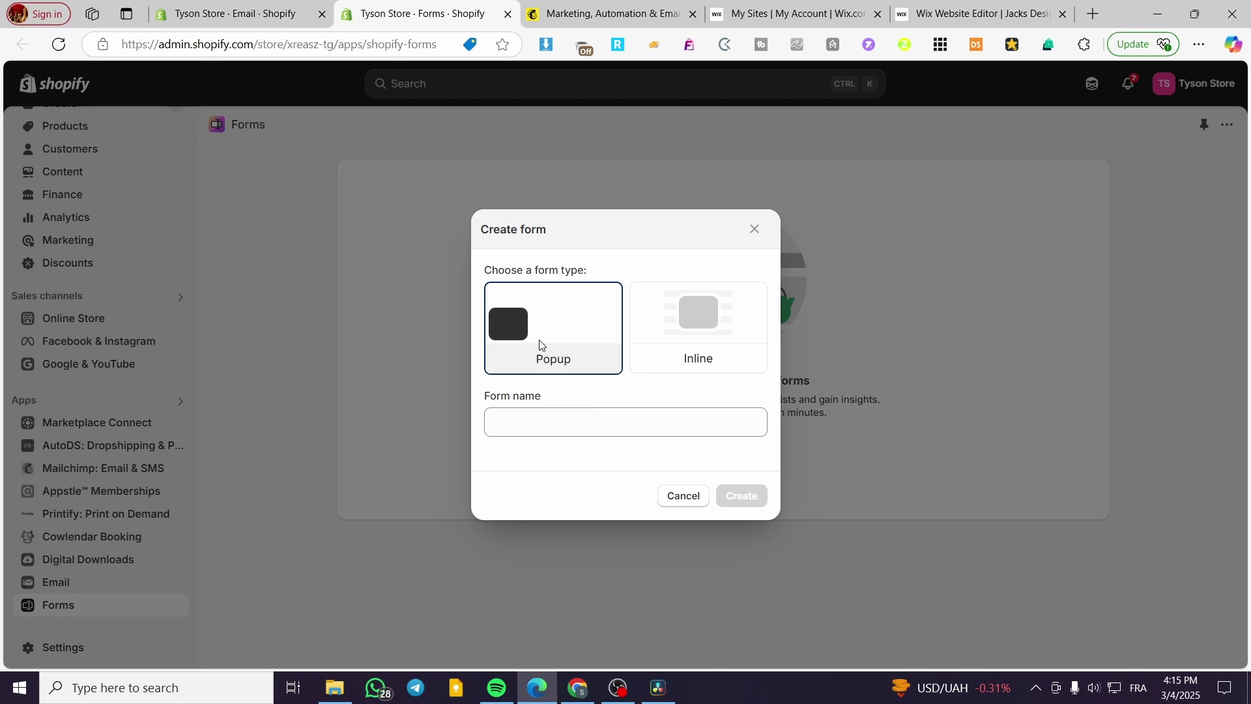
pyautogui.click(586, 422)
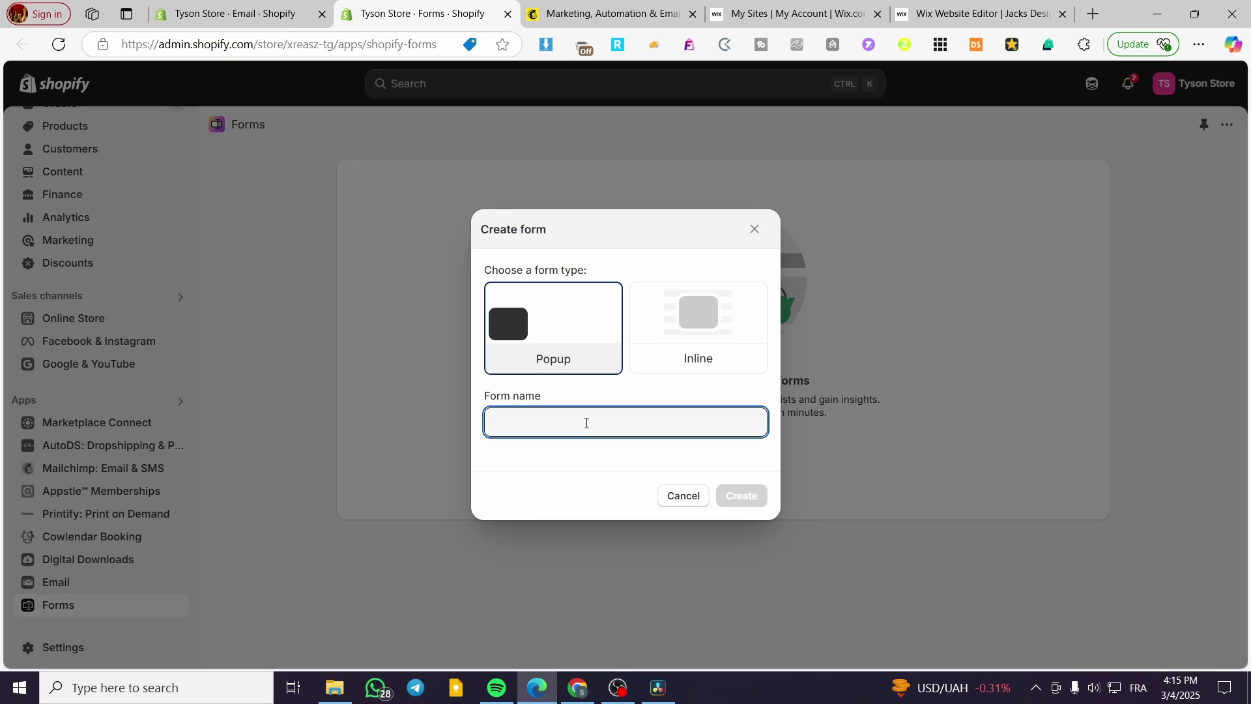
pyautogui.write('Newsletter Subs')
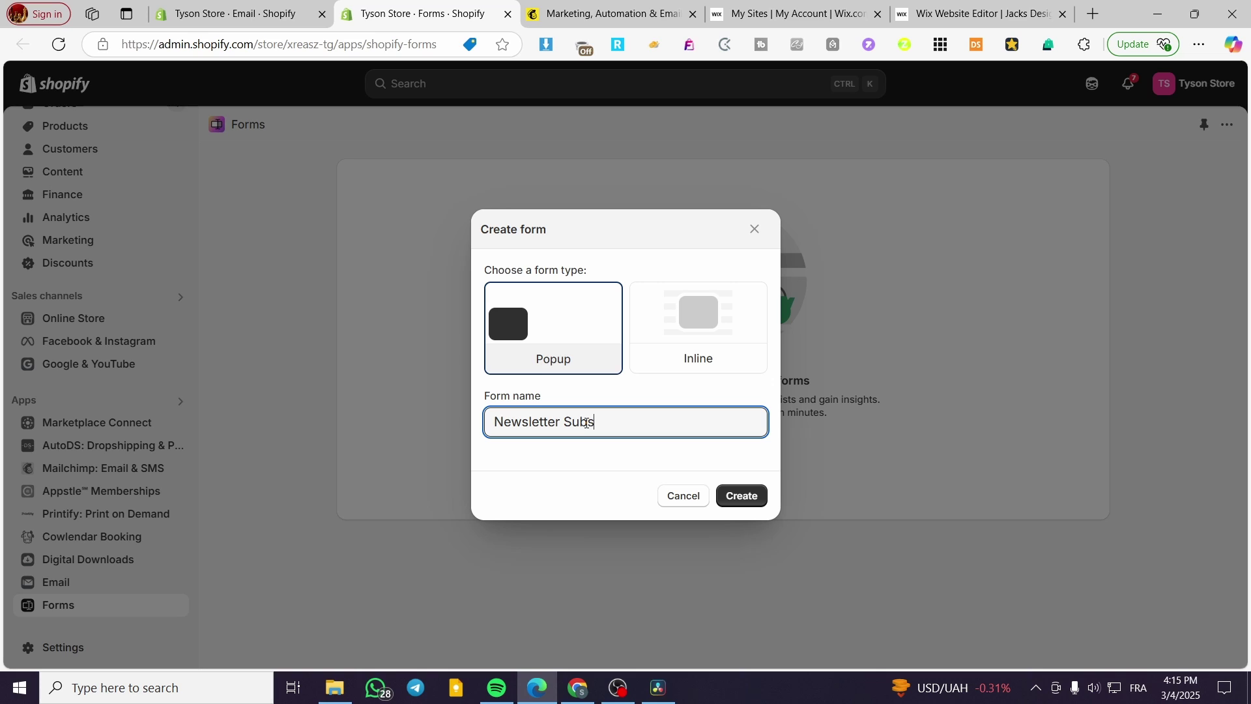
pyautogui.click(740, 496)
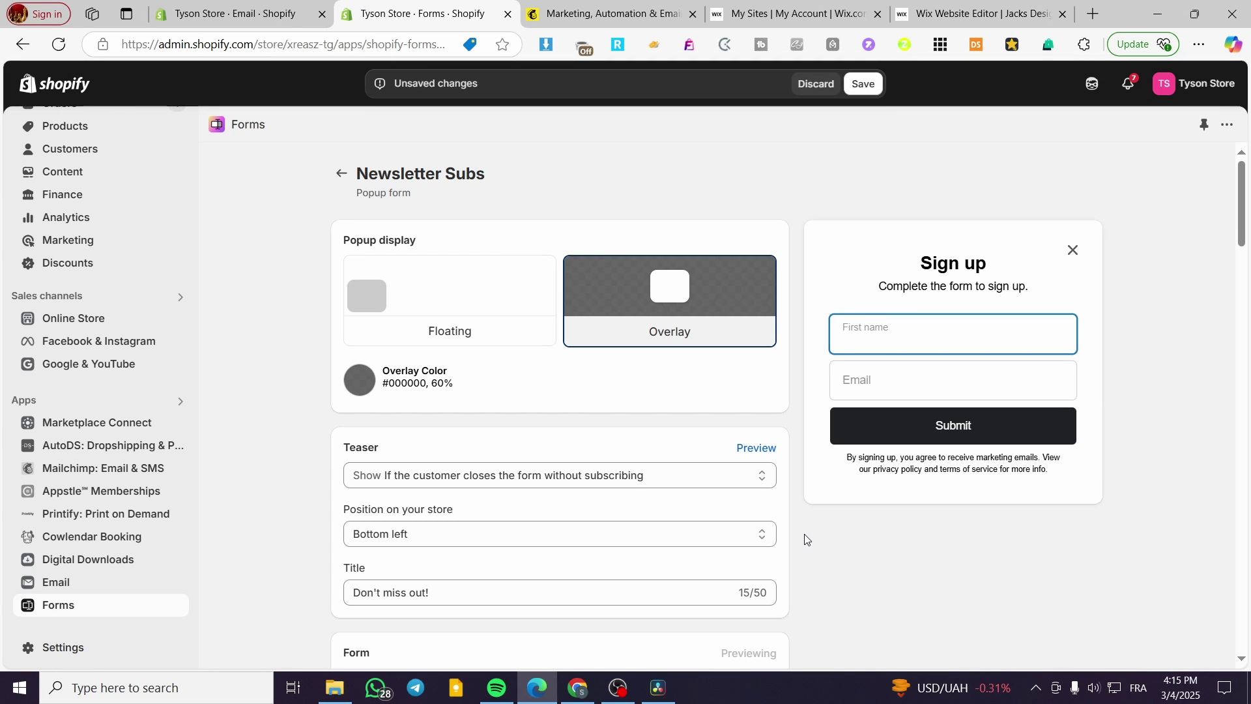
# Compare the Floating and Overlay popup displays, keep Overlay, and set the overlay colour's opacity to 50%.
pyautogui.click(489, 317)
pyautogui.click(732, 315)
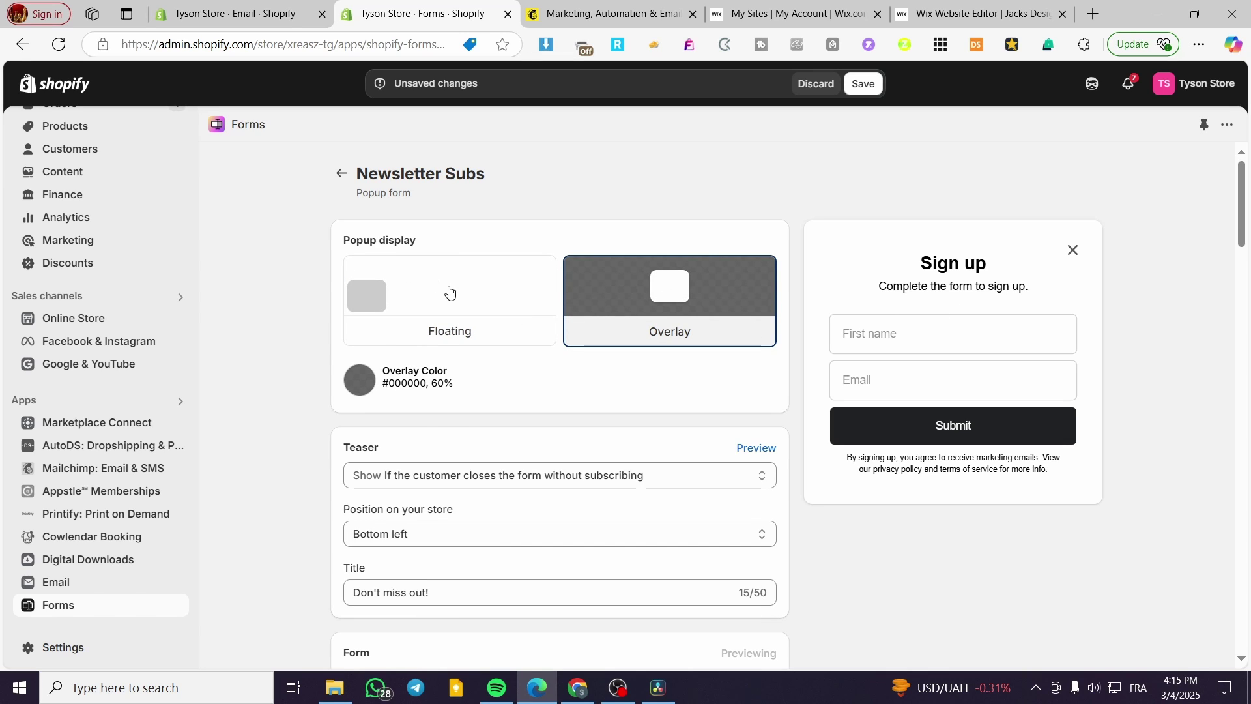
pyautogui.click(450, 292)
pyautogui.click(655, 294)
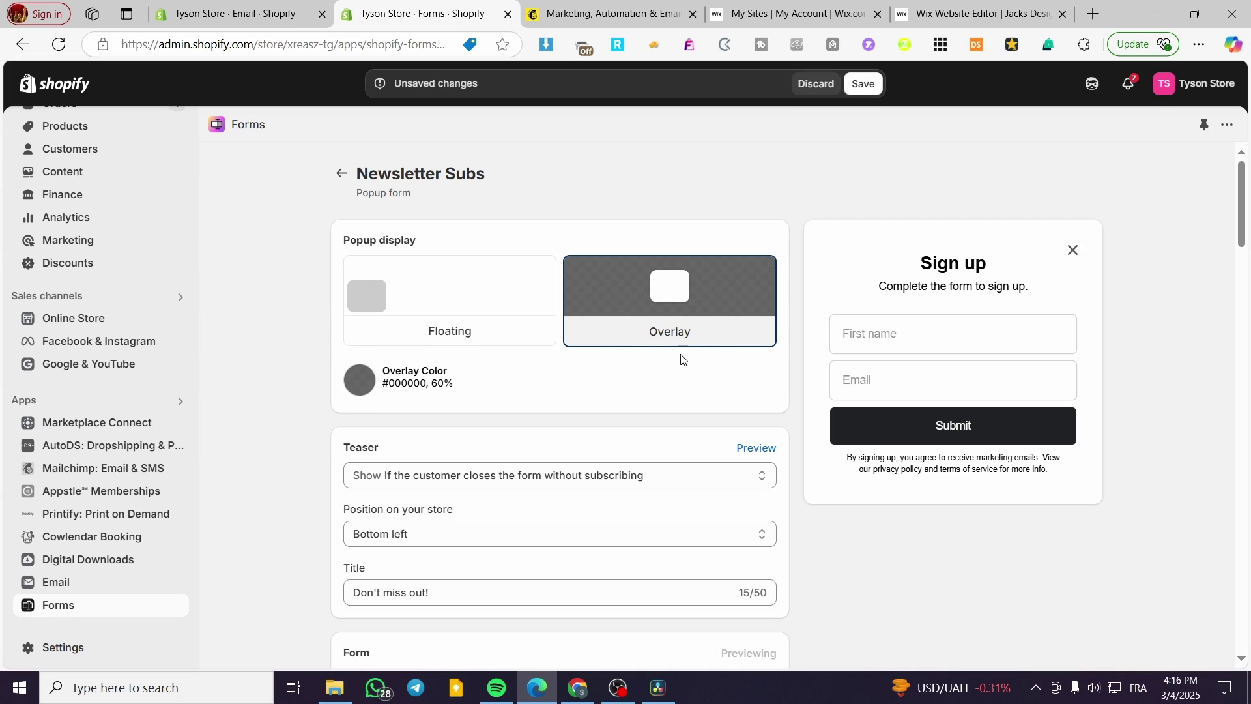
pyautogui.click(404, 389)
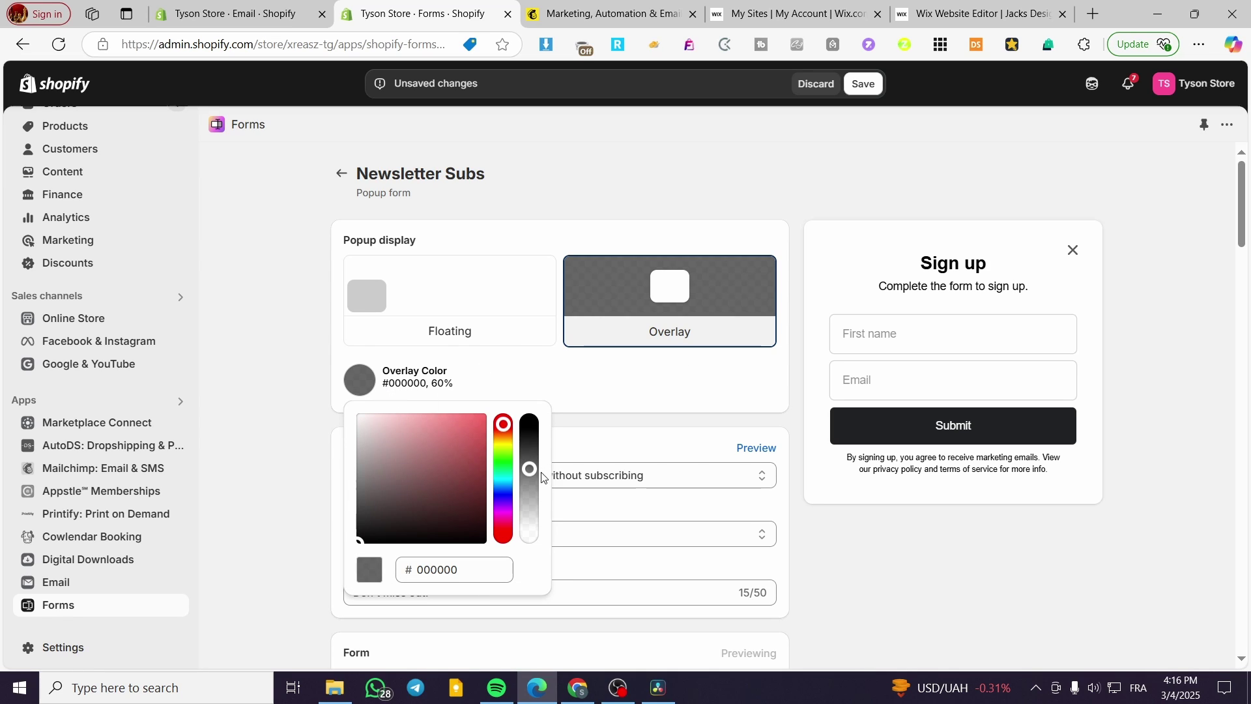
pyautogui.moveTo(532, 478); pyautogui.dragTo(534, 483)
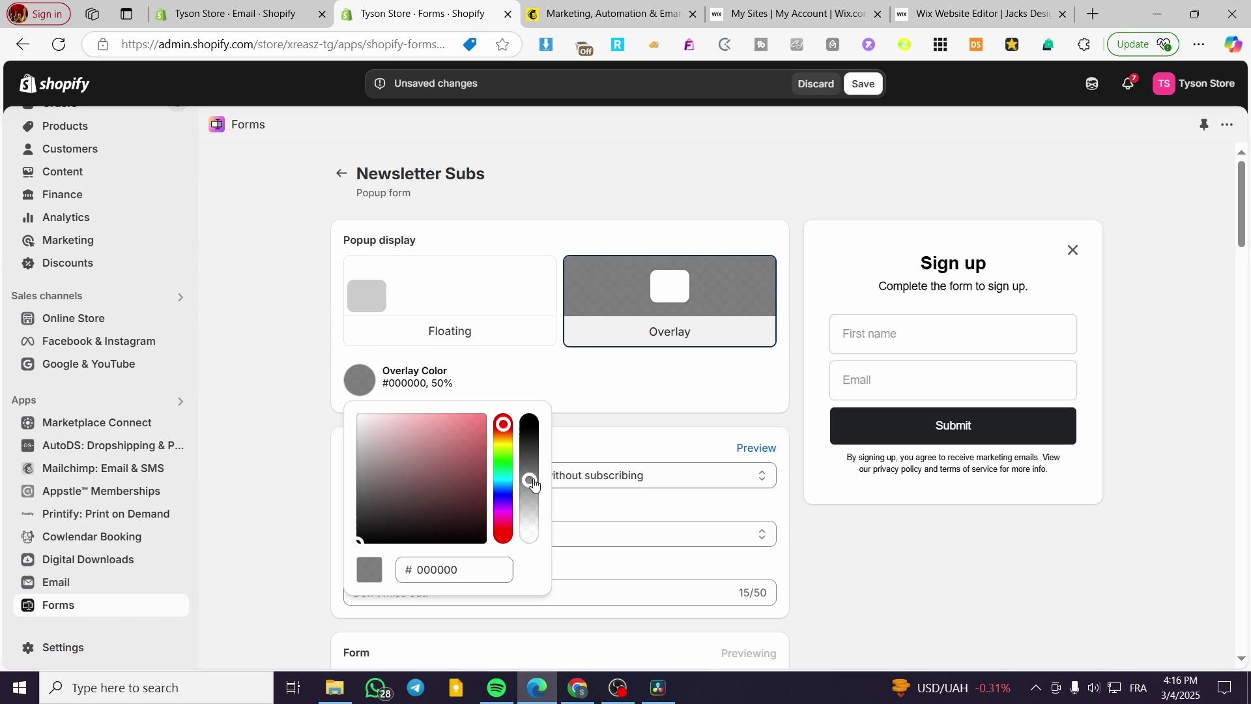
pyautogui.click(616, 429)
# Review the available options for when the teaser is shown.
pyautogui.scroll(-1, 560, 417)
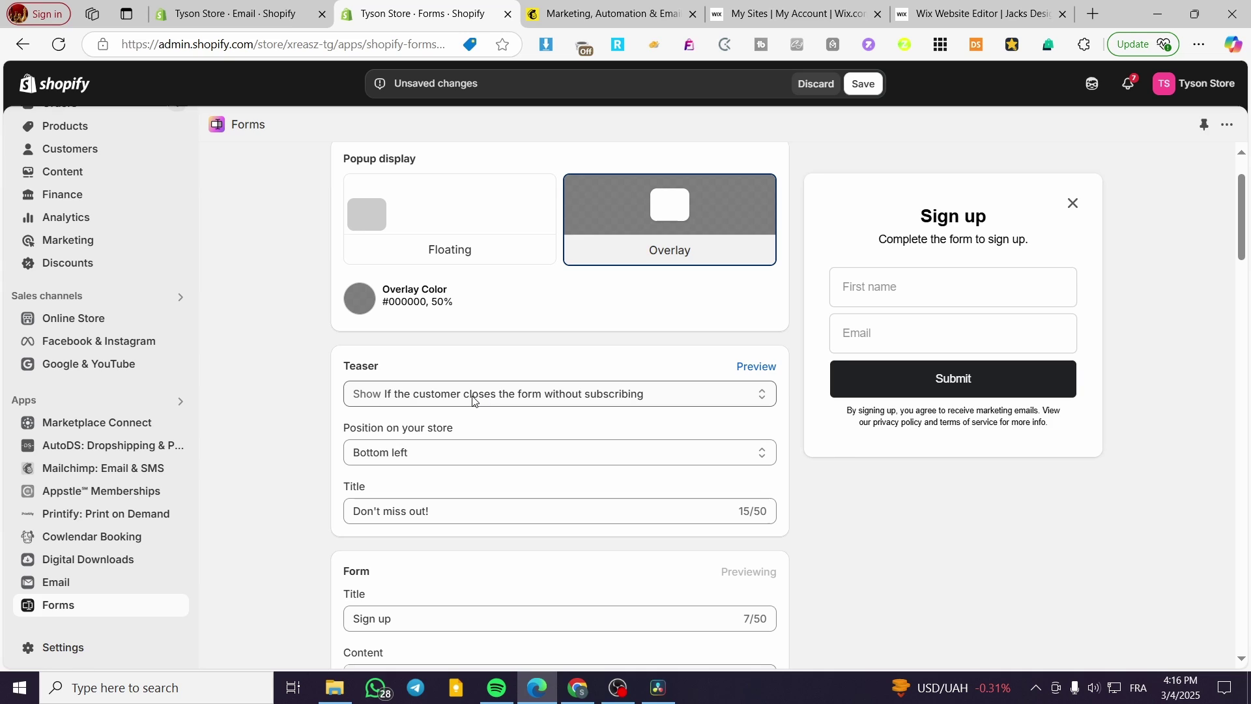
pyautogui.click(507, 394)
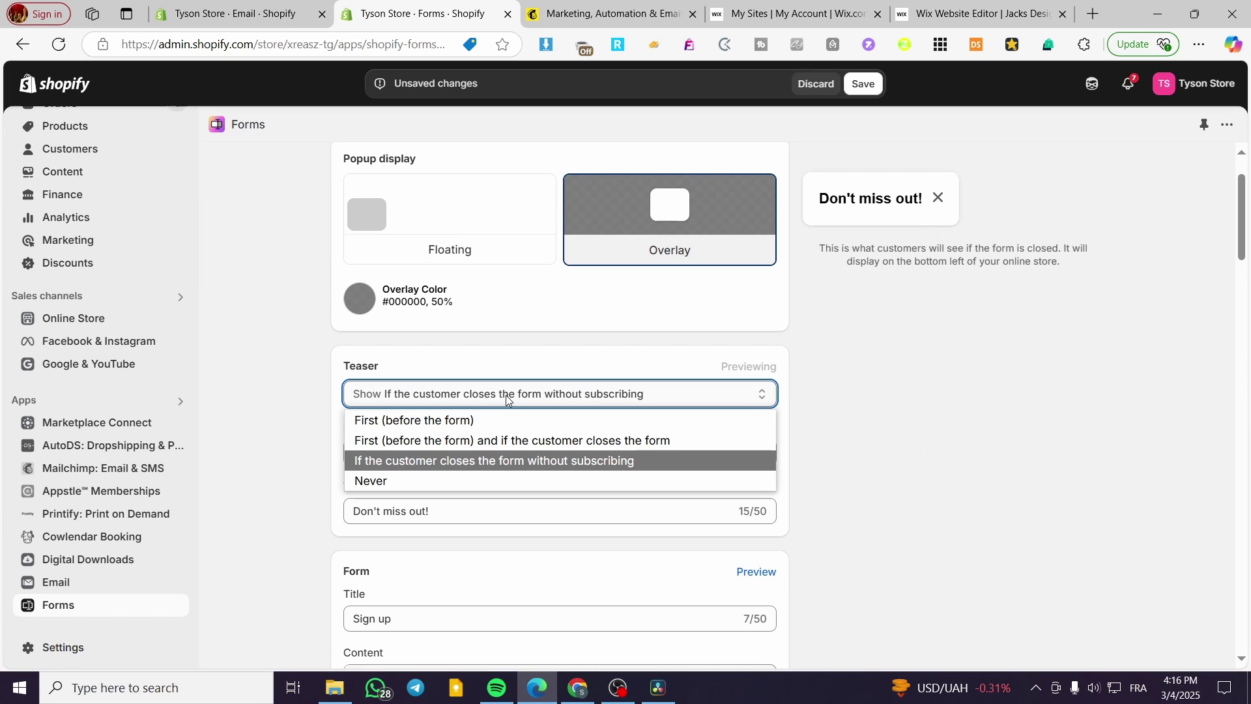
pyautogui.click(290, 418)
pyautogui.click(433, 395)
pyautogui.click(286, 433)
pyautogui.scroll(-1, 360, 457)
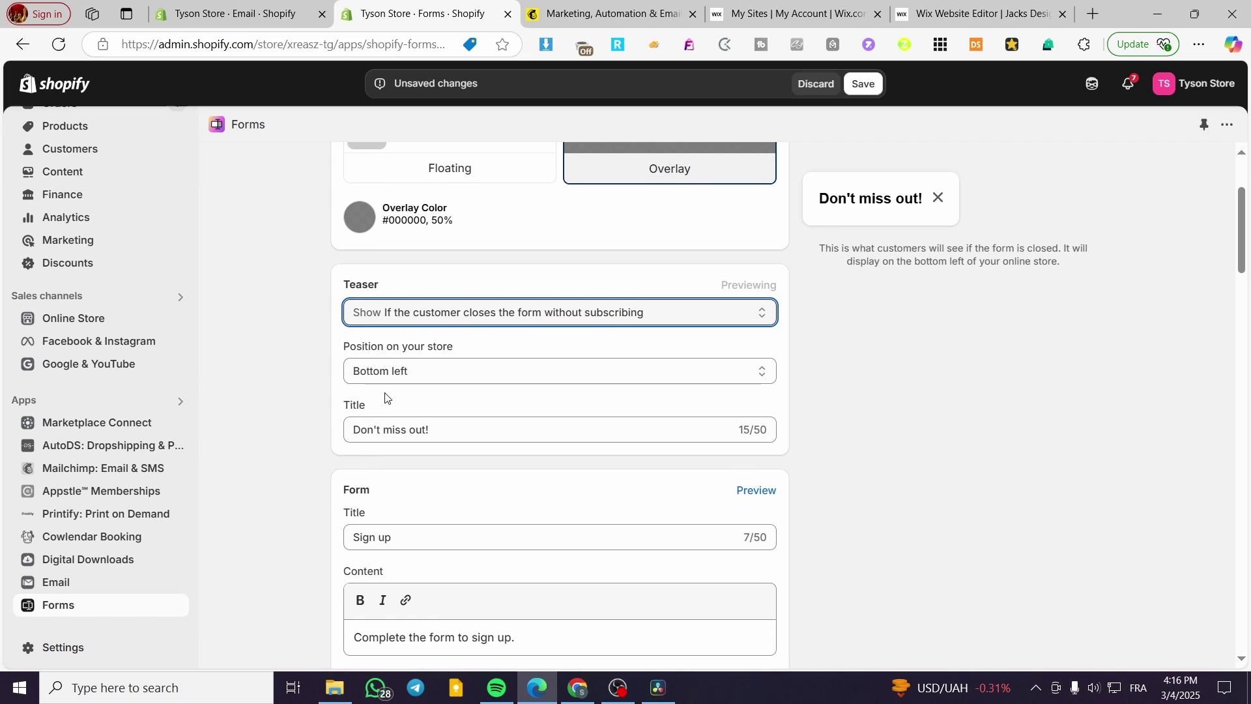
pyautogui.scroll(3, 867, 261)
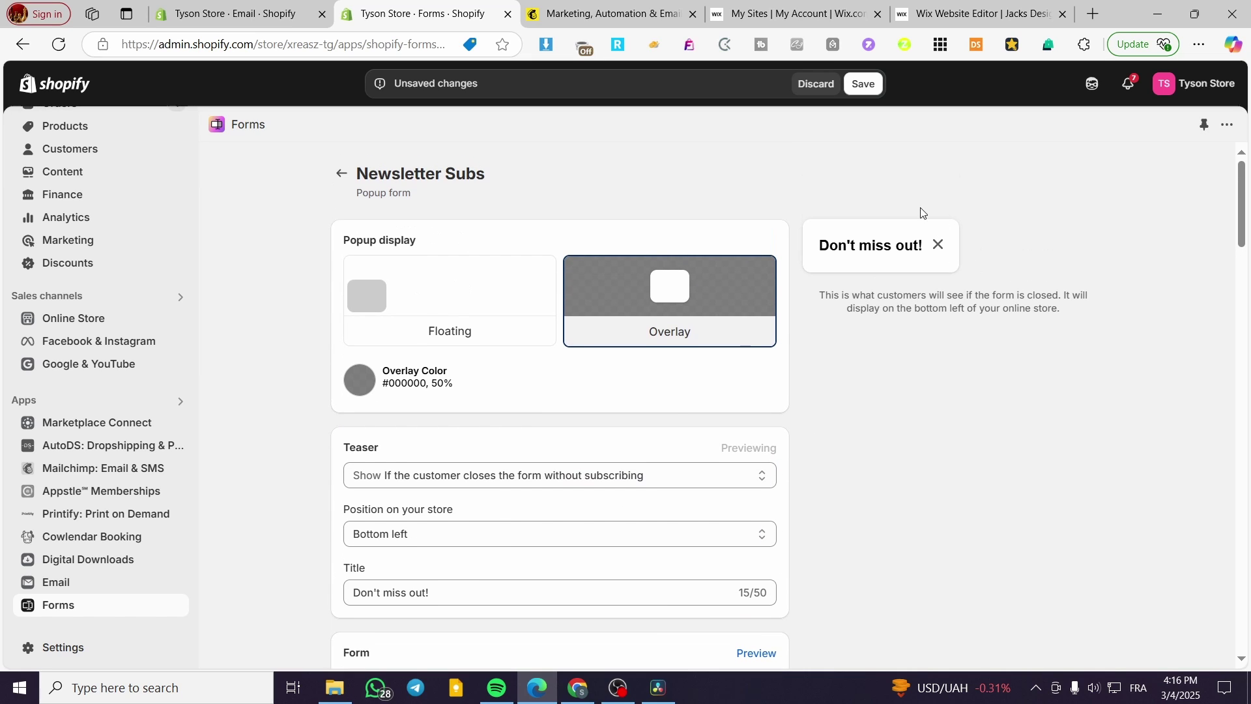
# Try showing the teaser first, first and on close, and never, then select "If the customer closes the form without subscribing".
pyautogui.click(645, 475)
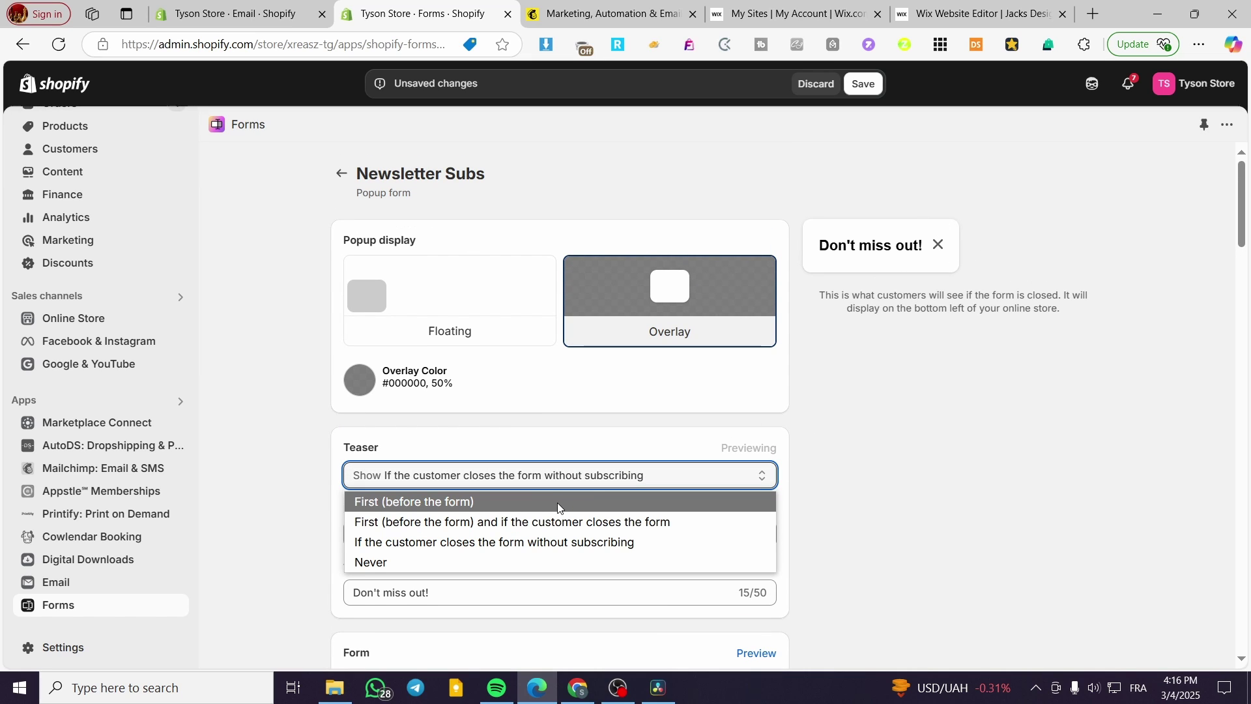
pyautogui.click(559, 502)
pyautogui.click(571, 482)
pyautogui.click(541, 522)
pyautogui.click(548, 477)
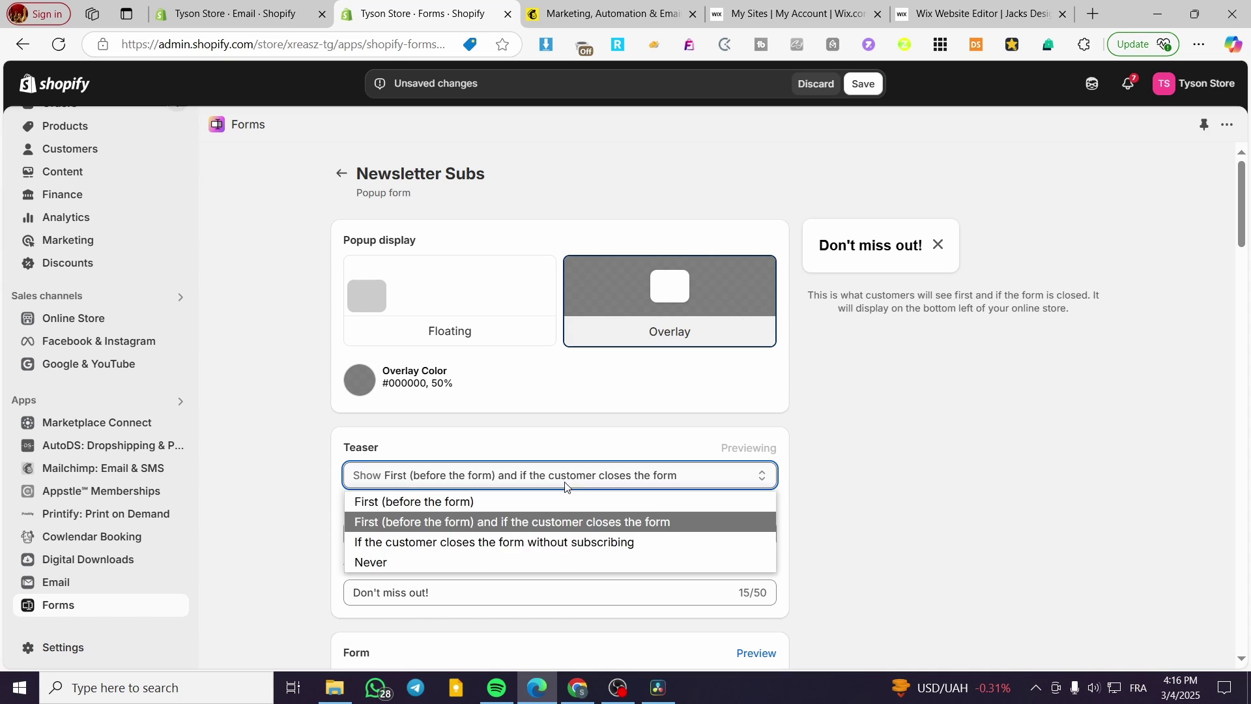
pyautogui.click(494, 561)
pyautogui.click(584, 480)
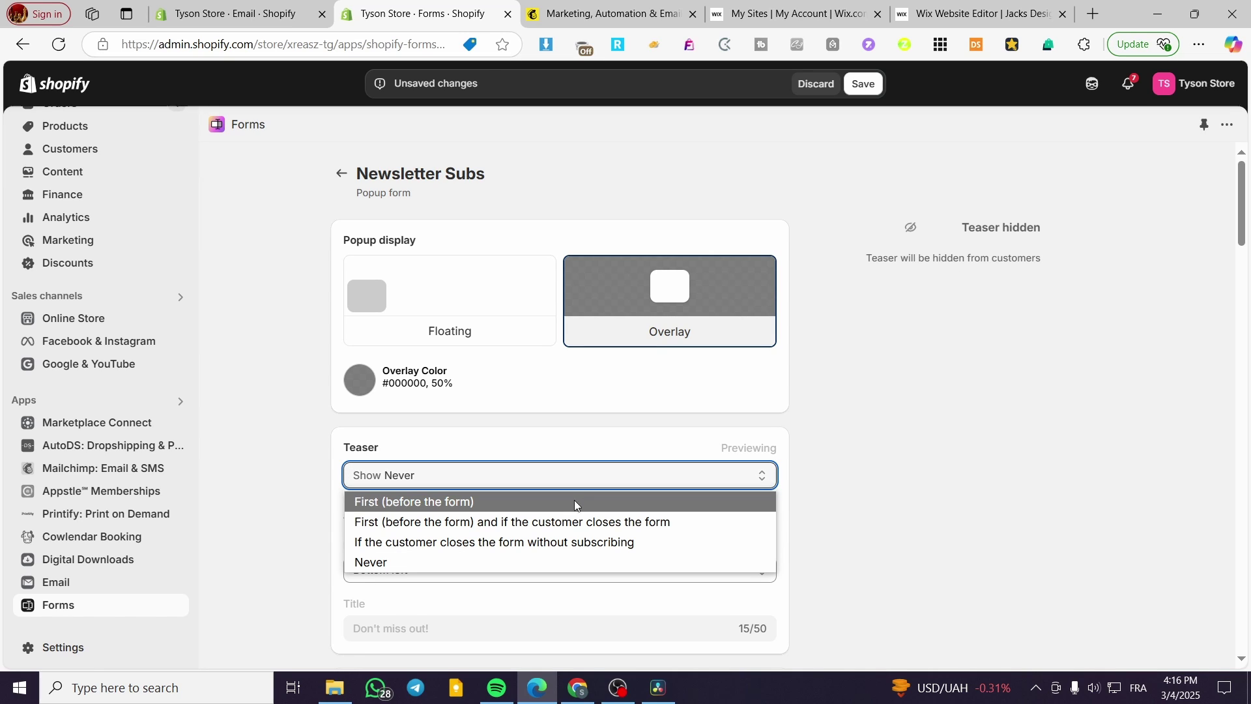
pyautogui.click(553, 542)
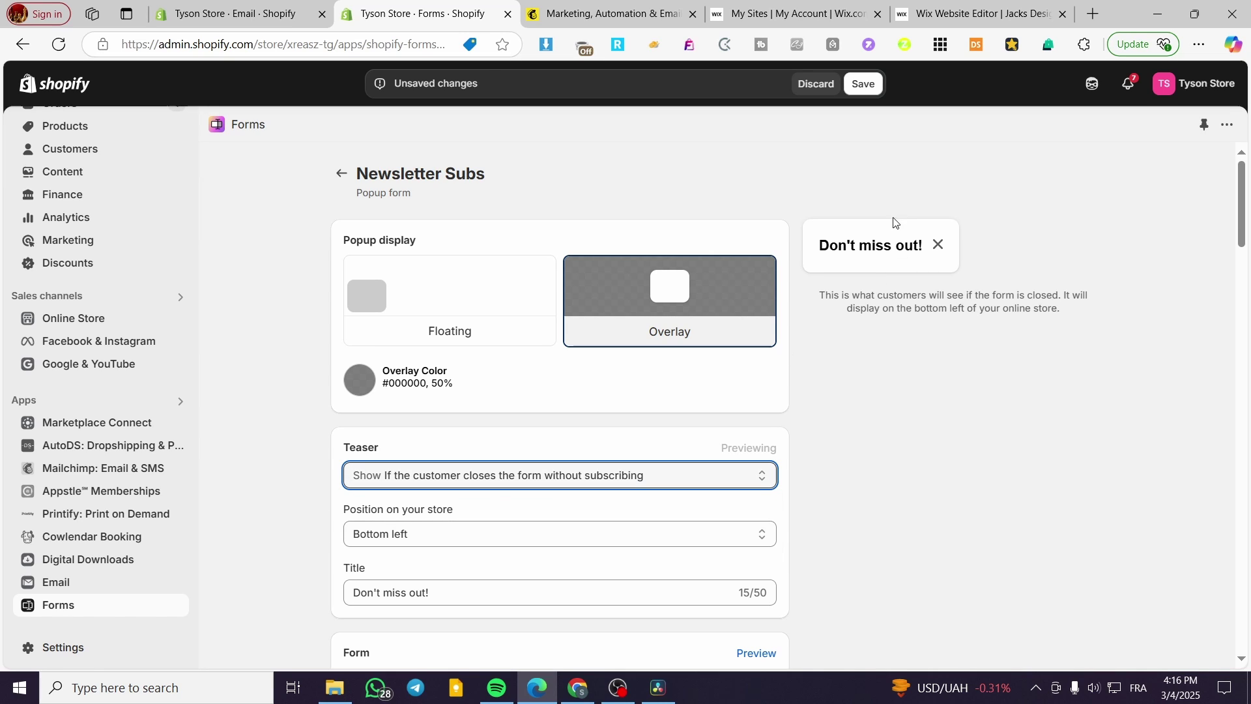
# Preview how the sign-up form opens from the teaser, closes back to it and reopens.
pyautogui.click(876, 254)
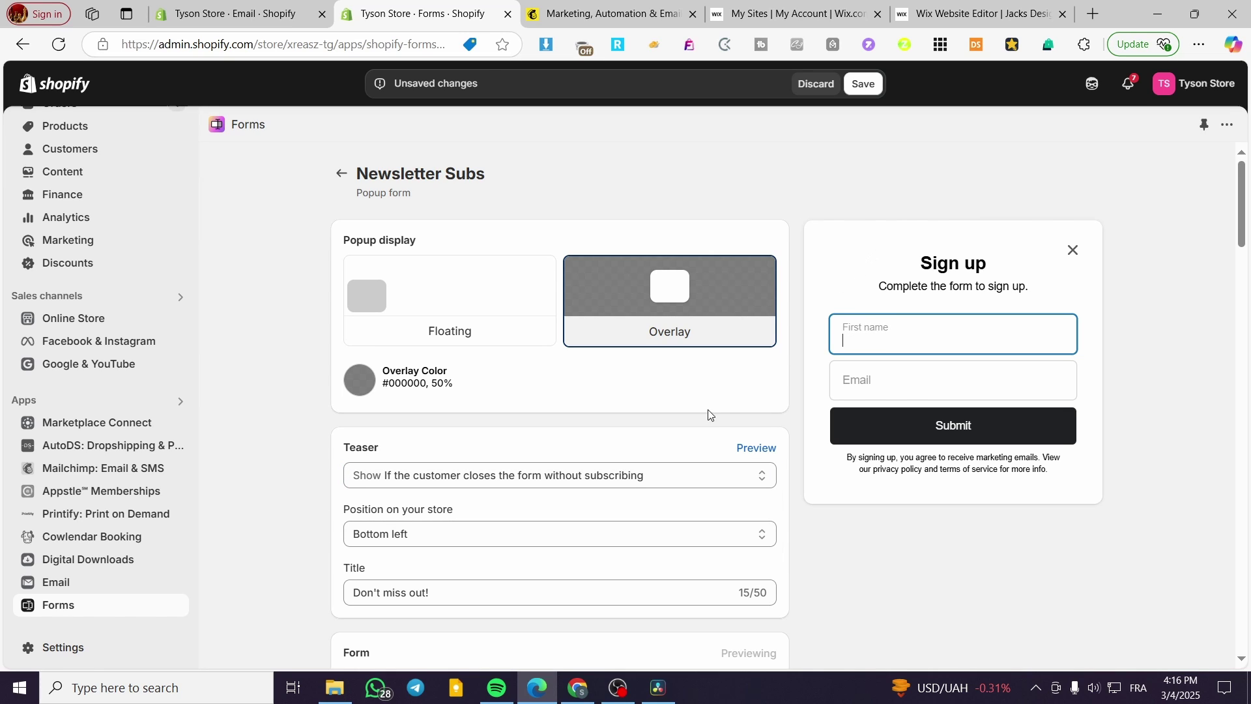
pyautogui.click(1072, 250)
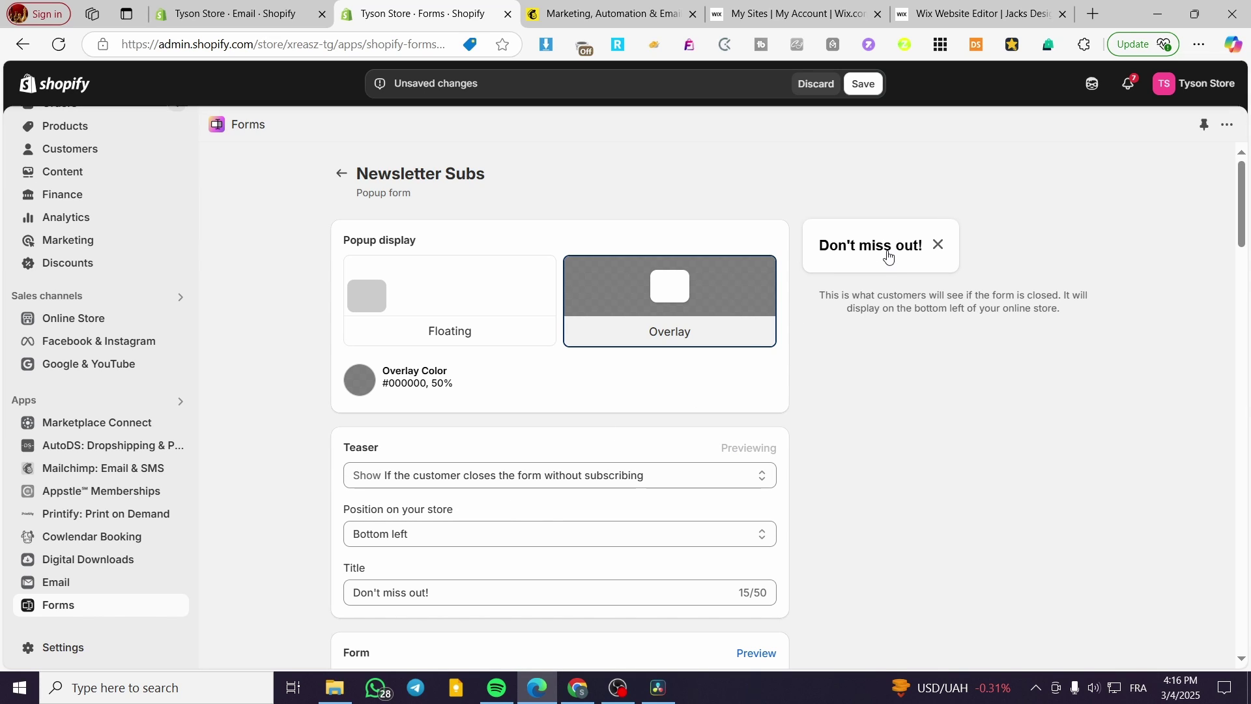
pyautogui.click(887, 256)
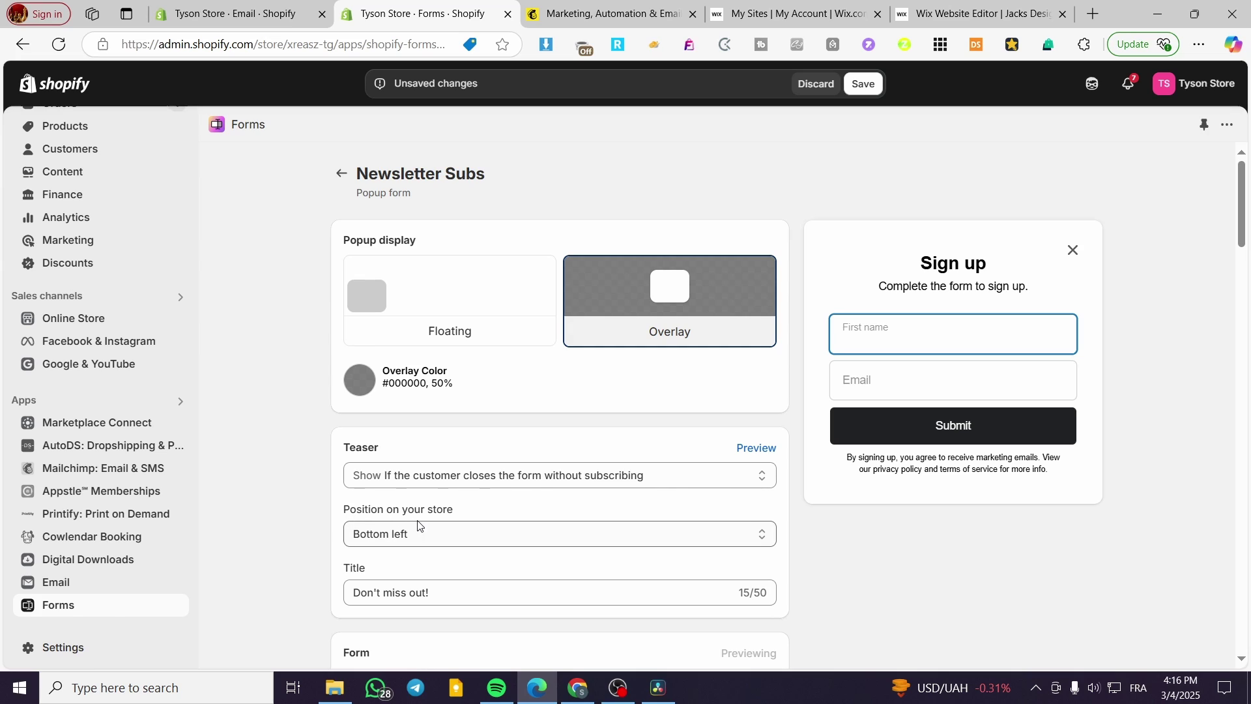
# Set the teaser's position on the store to Bottom right.
pyautogui.click(438, 536)
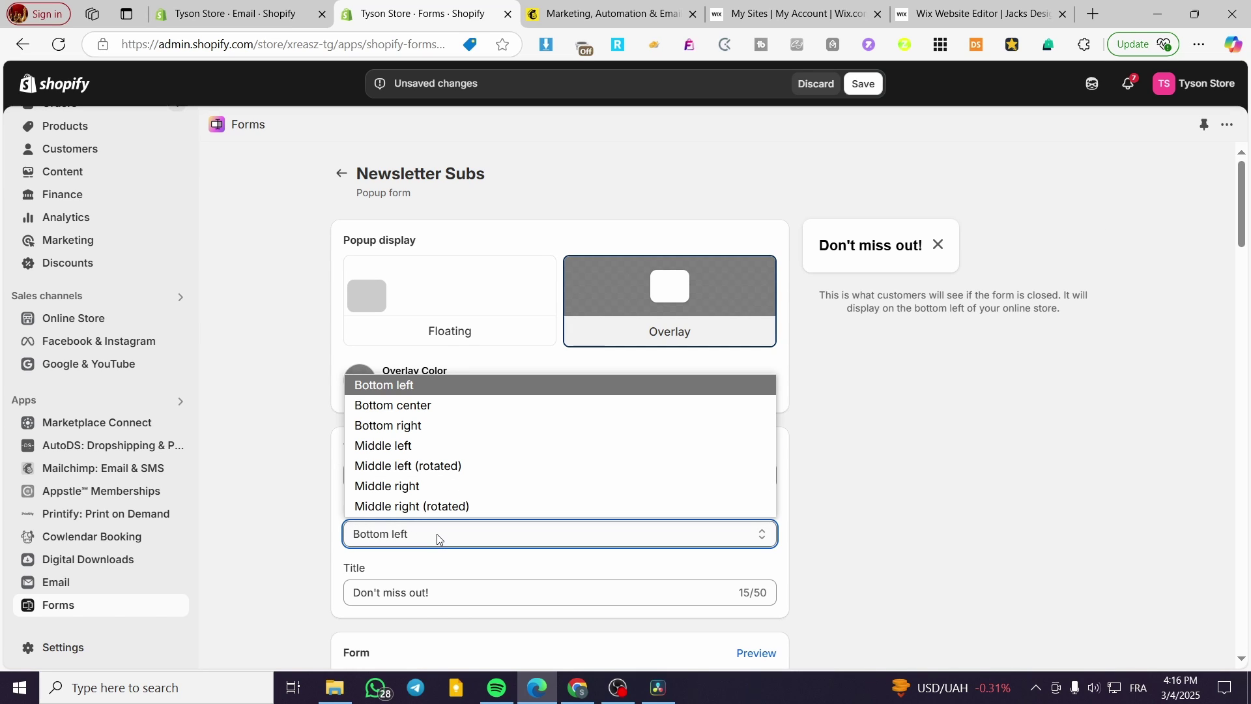
pyautogui.click(518, 424)
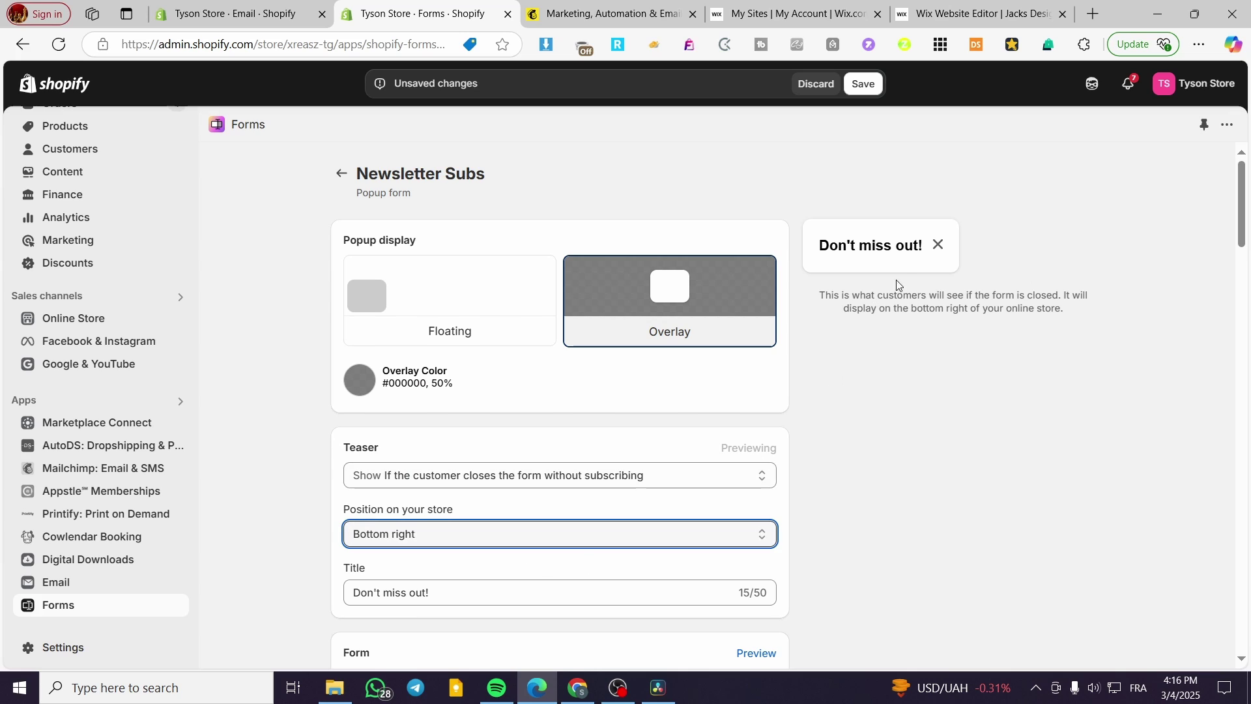
pyautogui.click(1006, 488)
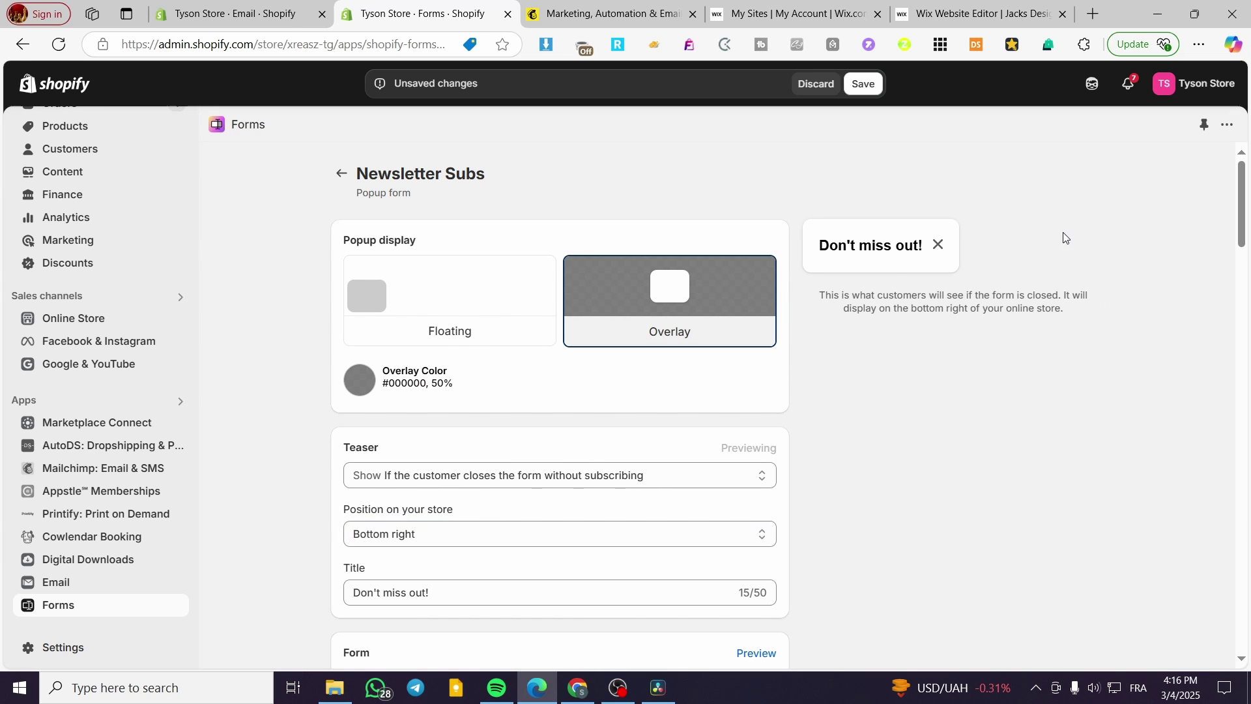
pyautogui.scroll(-1, 381, 553)
pyautogui.scroll(-2, 381, 553)
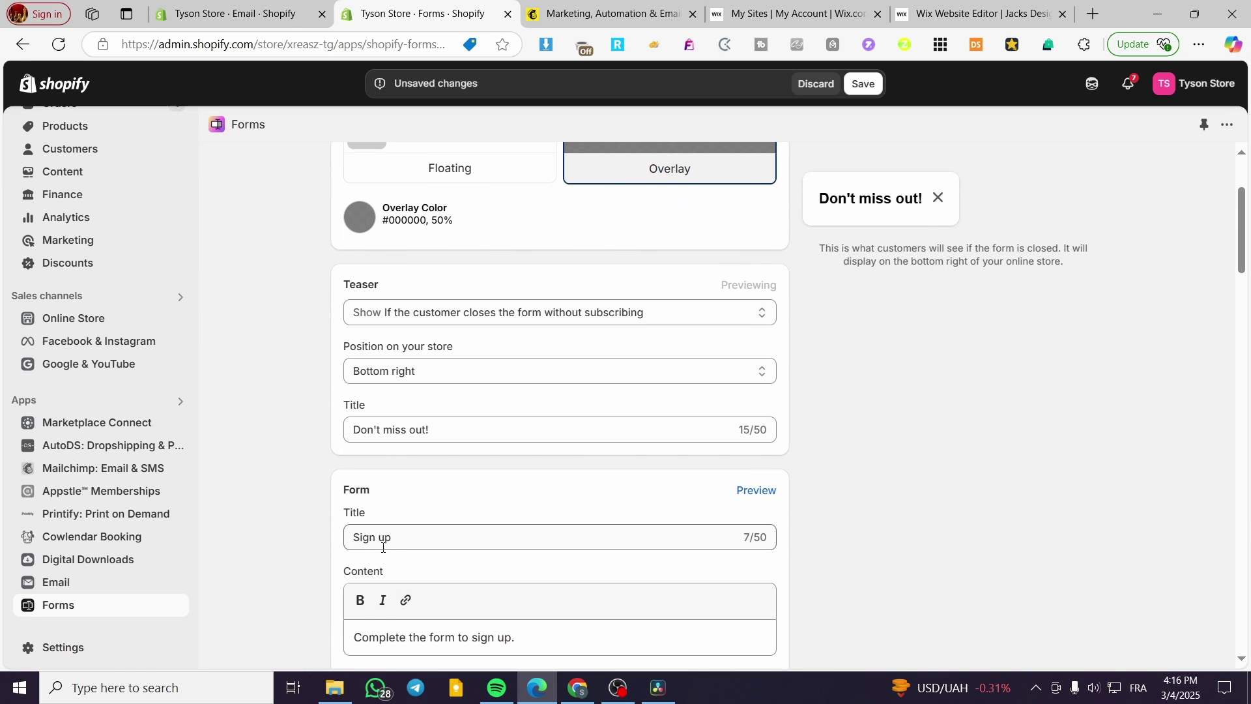
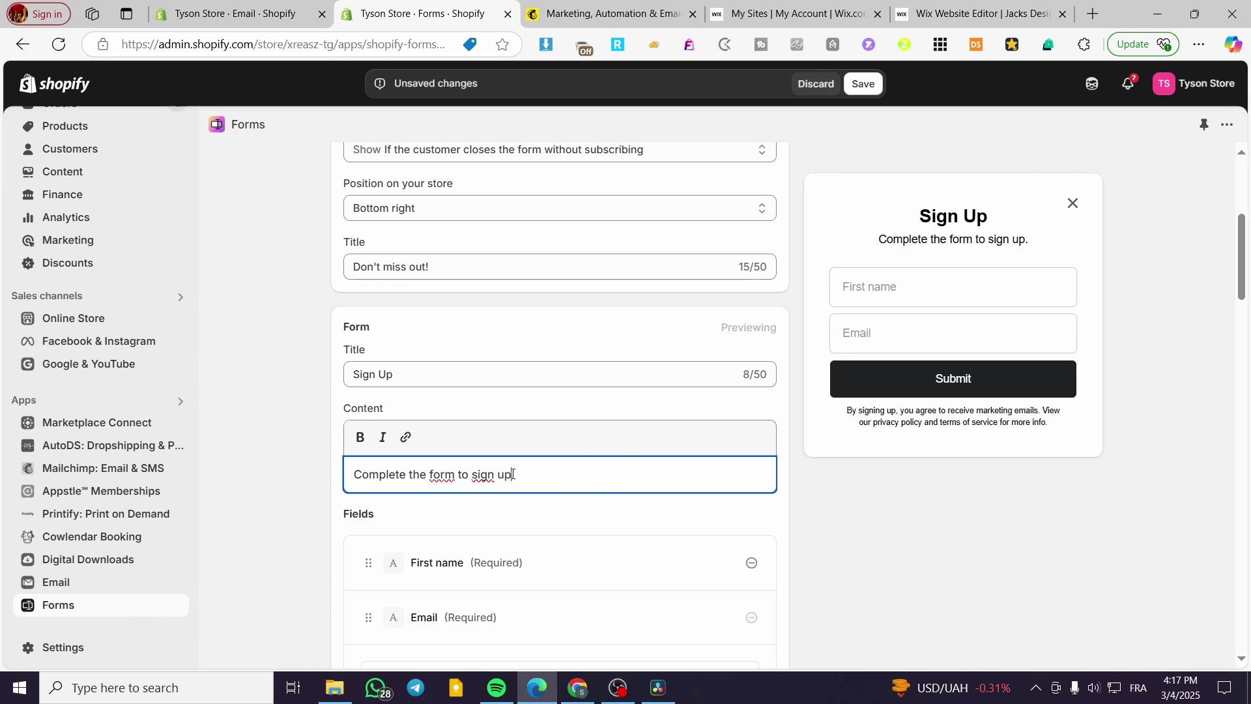
# Change the form's content text to "Complete the form to get exclusive deals." and make "exclusive" bold.
pyautogui.moveTo(513, 475); pyautogui.dragTo(358, 471)
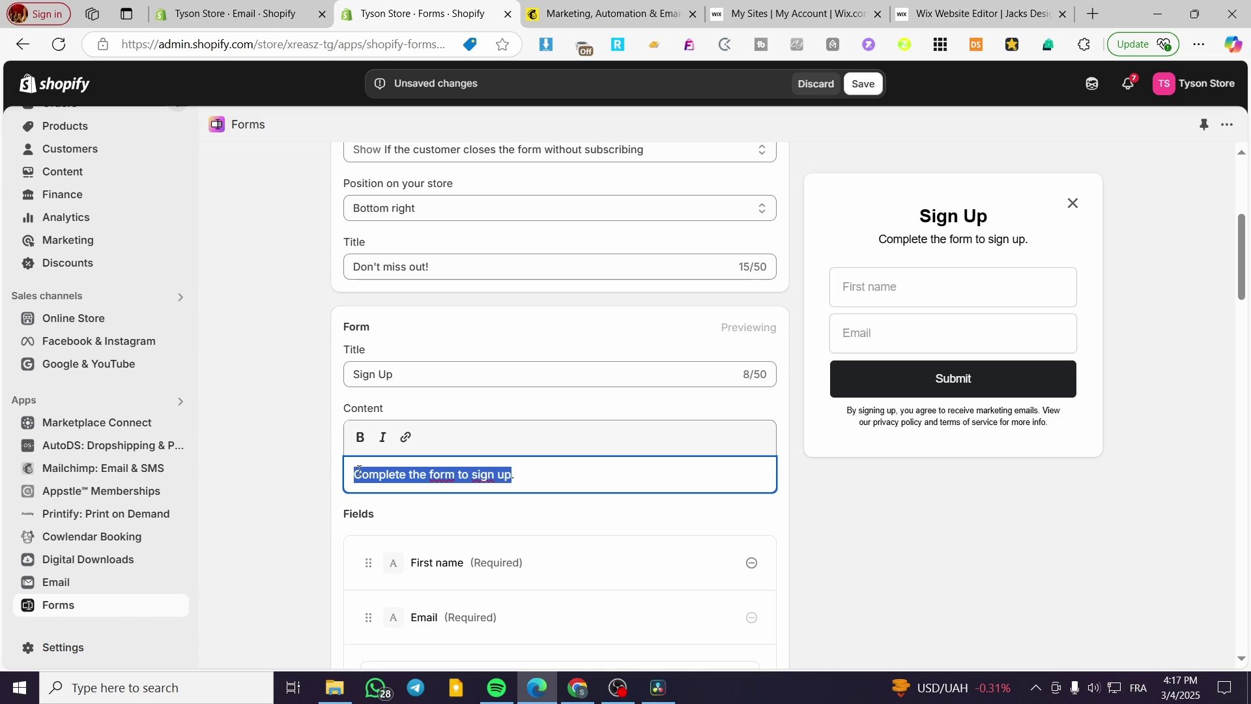
pyautogui.click(486, 480)
pyautogui.moveTo(473, 475); pyautogui.dragTo(509, 473)
pyautogui.write('get ')
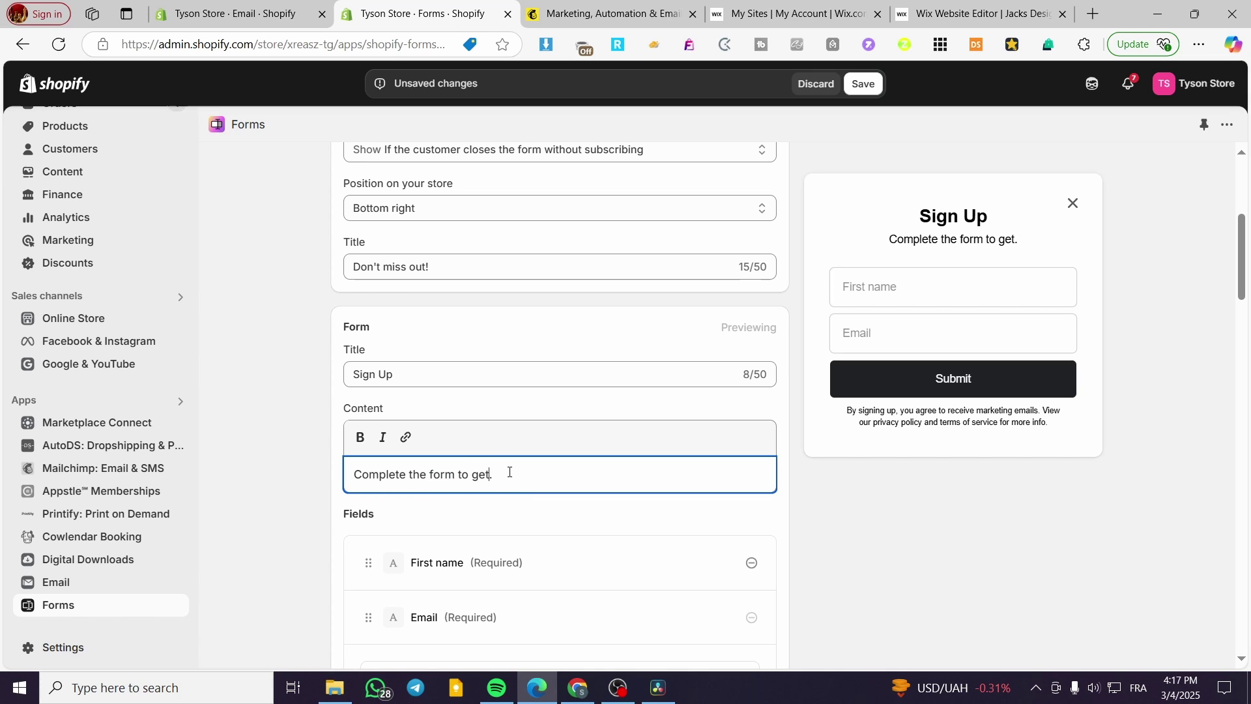
pyautogui.write('exclusiv')
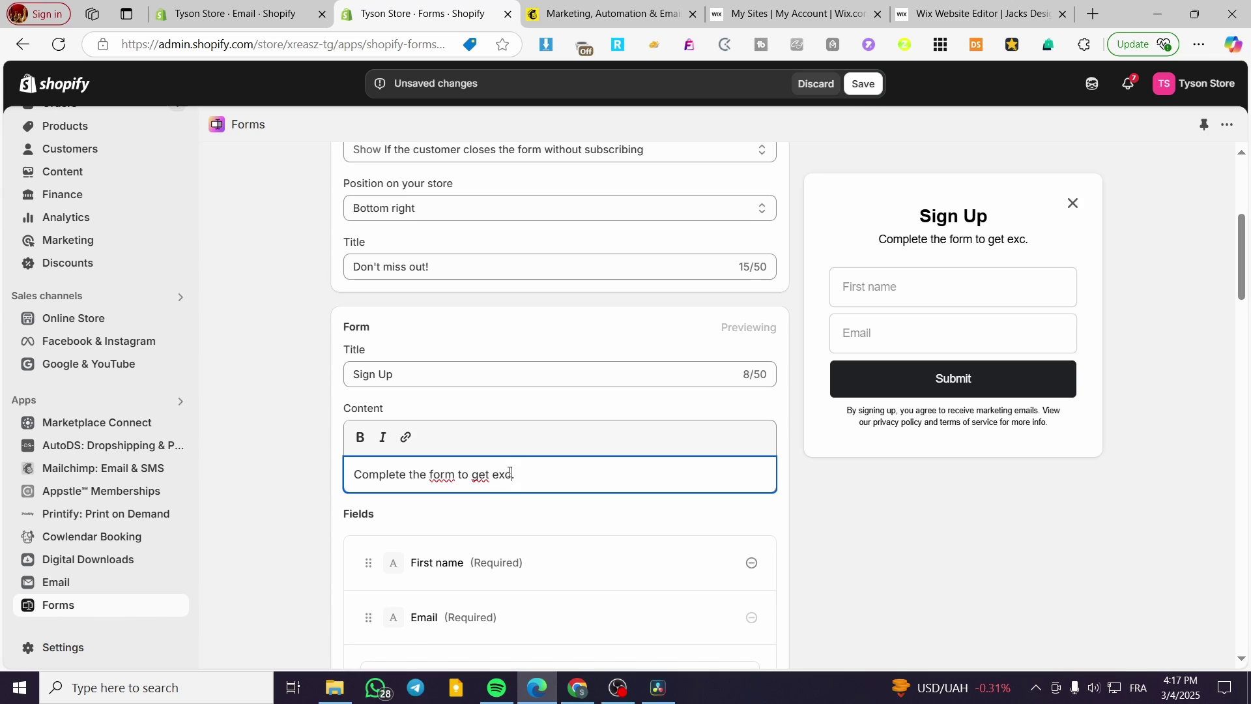
pyautogui.write('e ')
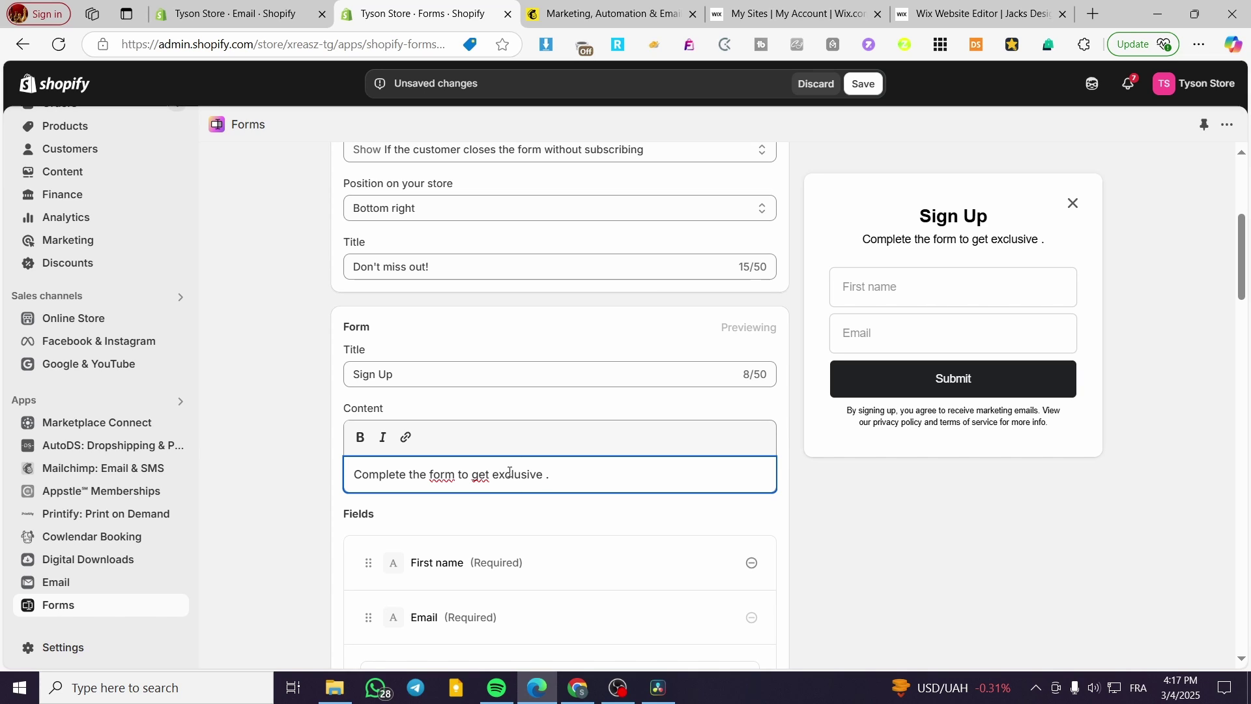
pyautogui.write('co')
pyautogui.press('BackSpace')
pyautogui.press('BackSpace')
pyautogui.write('deals')
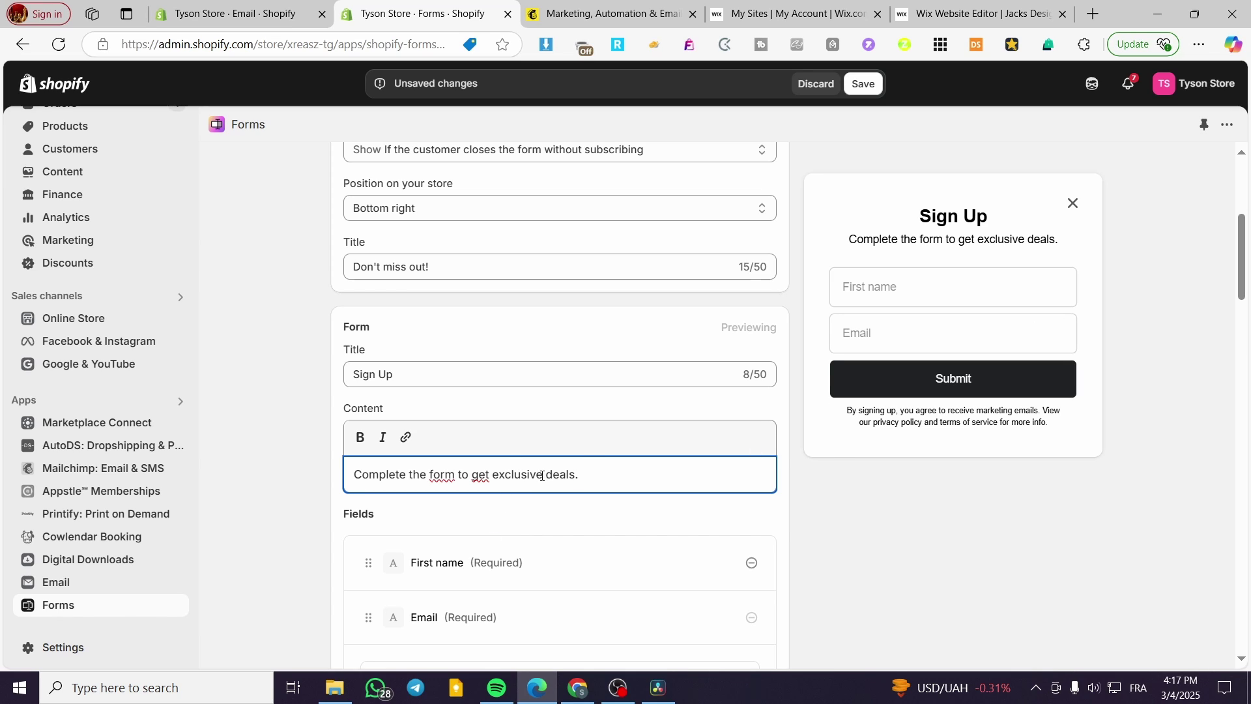
pyautogui.moveTo(544, 475); pyautogui.dragTo(492, 475)
pyautogui.click(363, 438)
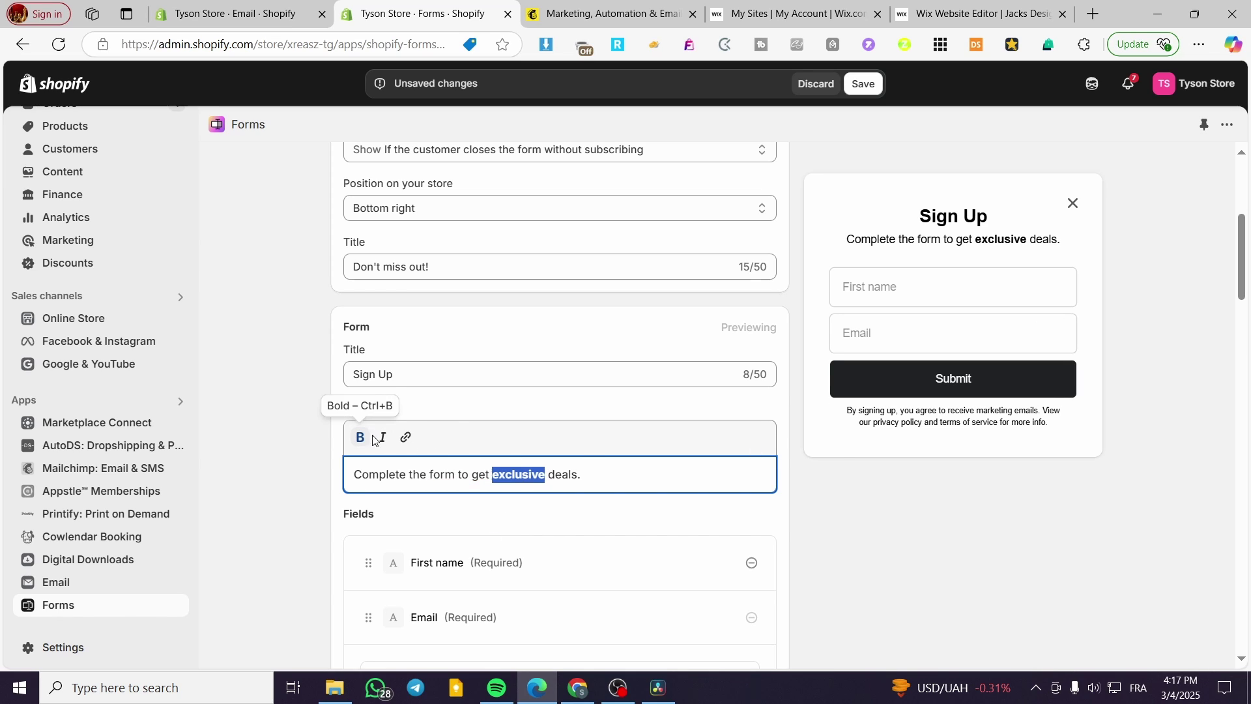
# Review the preset fields and new field types that can be added to the sign-up form.
pyautogui.scroll(-4, 324, 590)
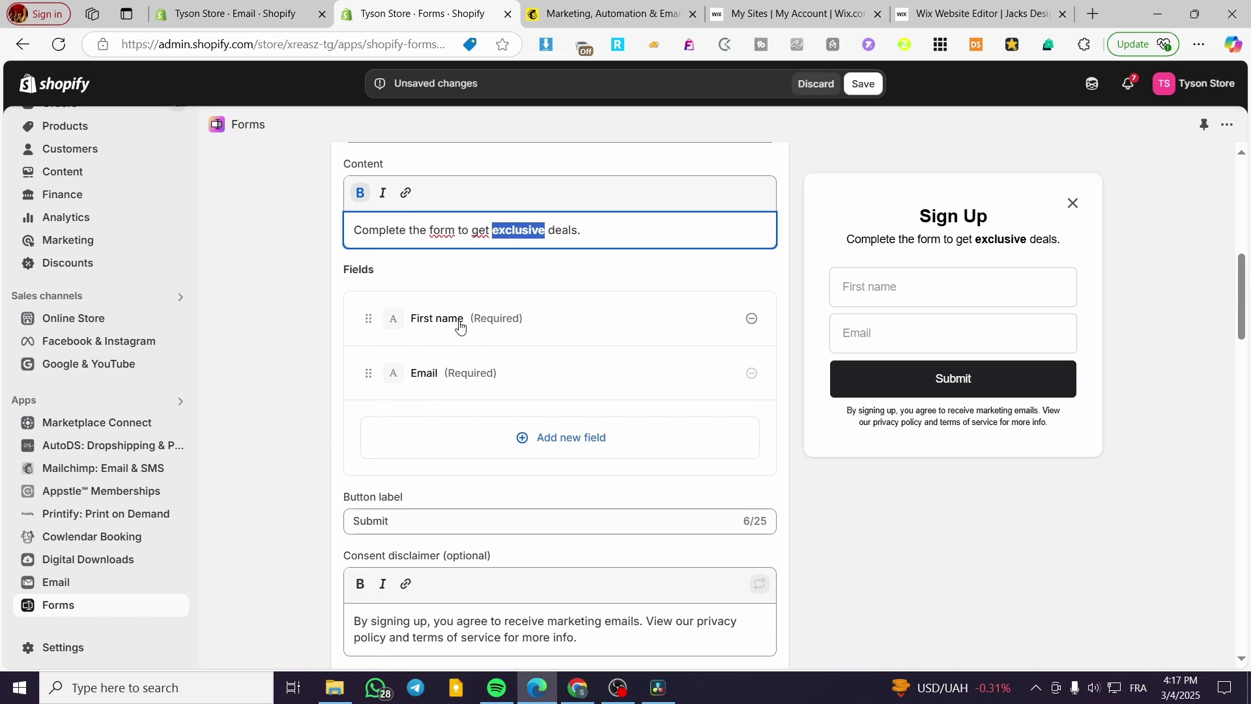
pyautogui.click(544, 439)
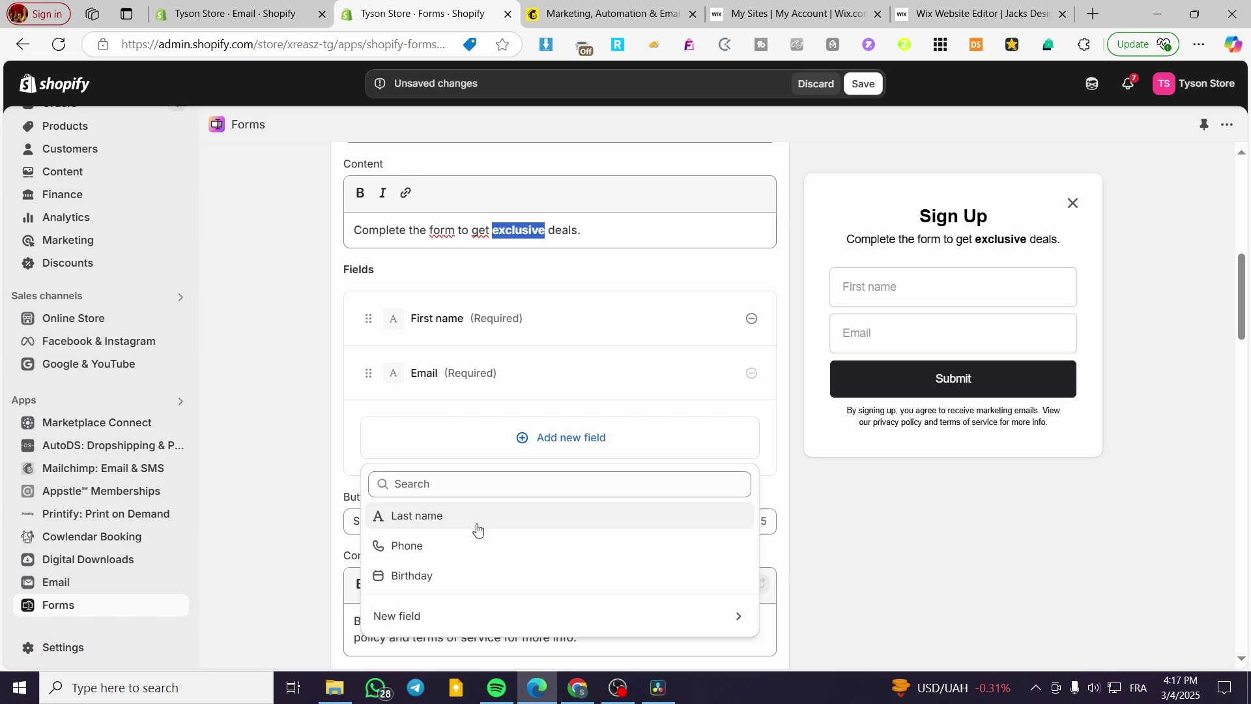
pyautogui.click(389, 617)
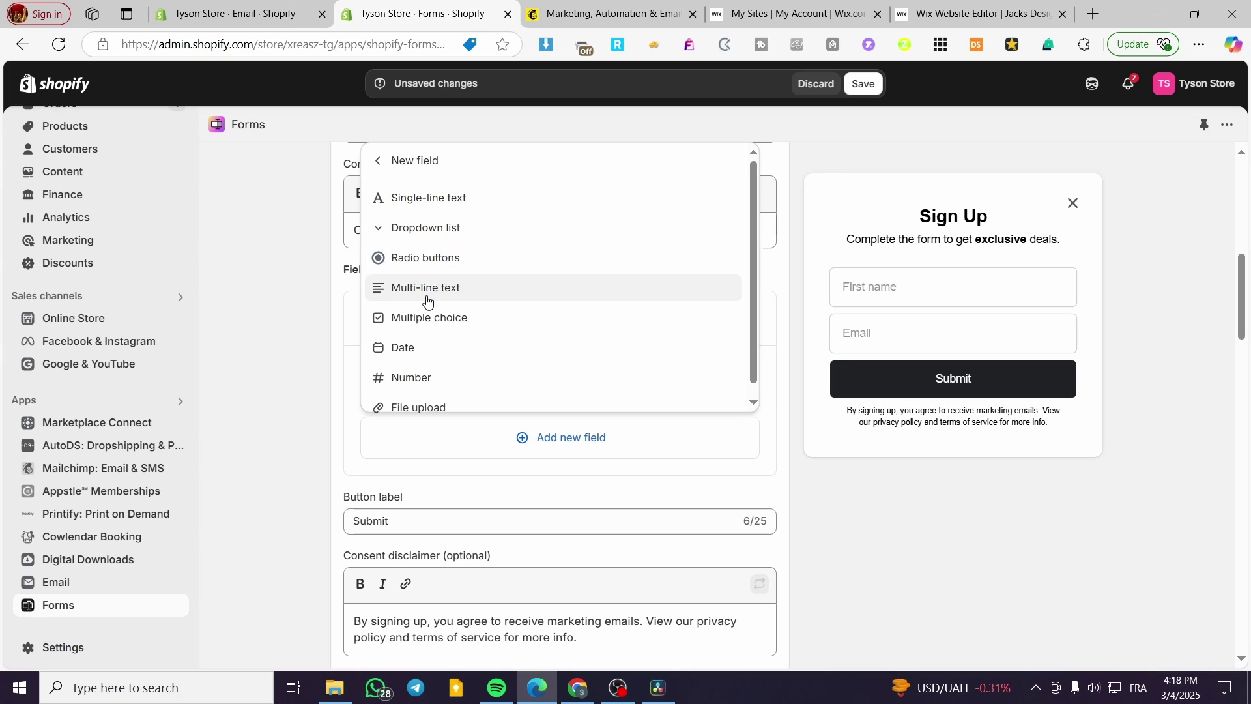
pyautogui.click(242, 378)
# Read the button label and consent disclaimer settings of the sign-up form.
pyautogui.scroll(-2, 580, 531)
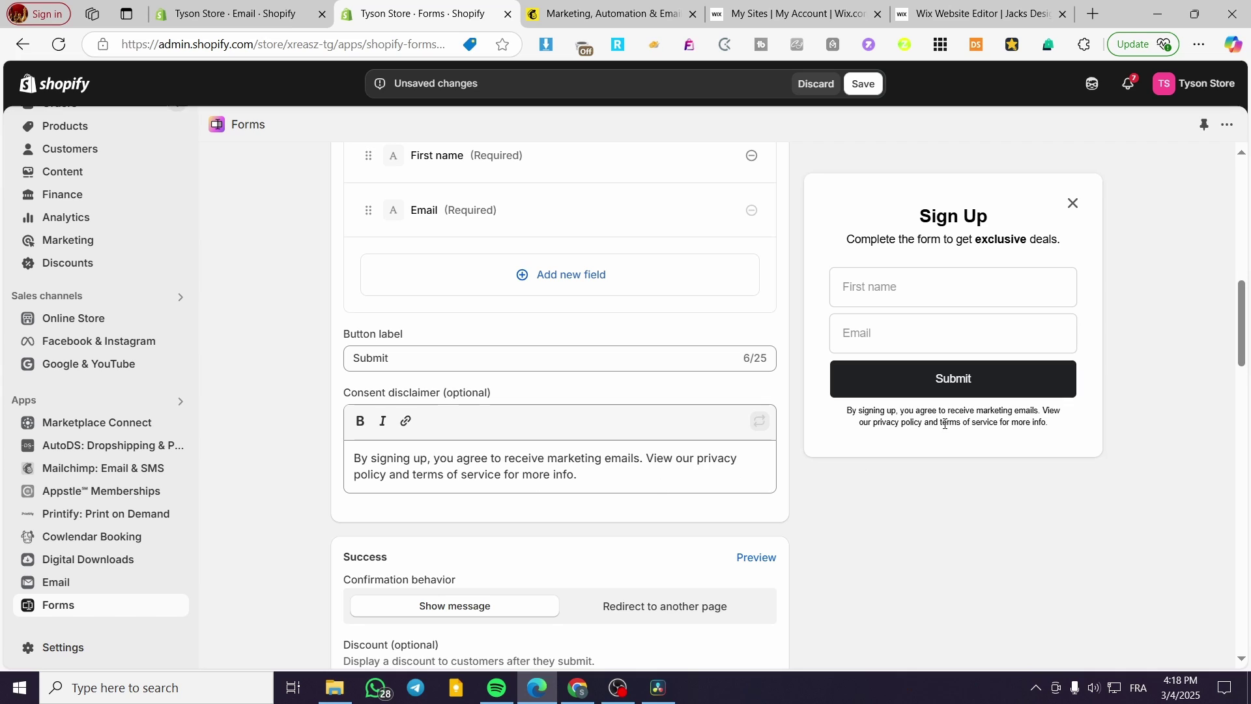
pyautogui.moveTo(582, 476); pyautogui.dragTo(329, 452)
pyautogui.click(312, 480)
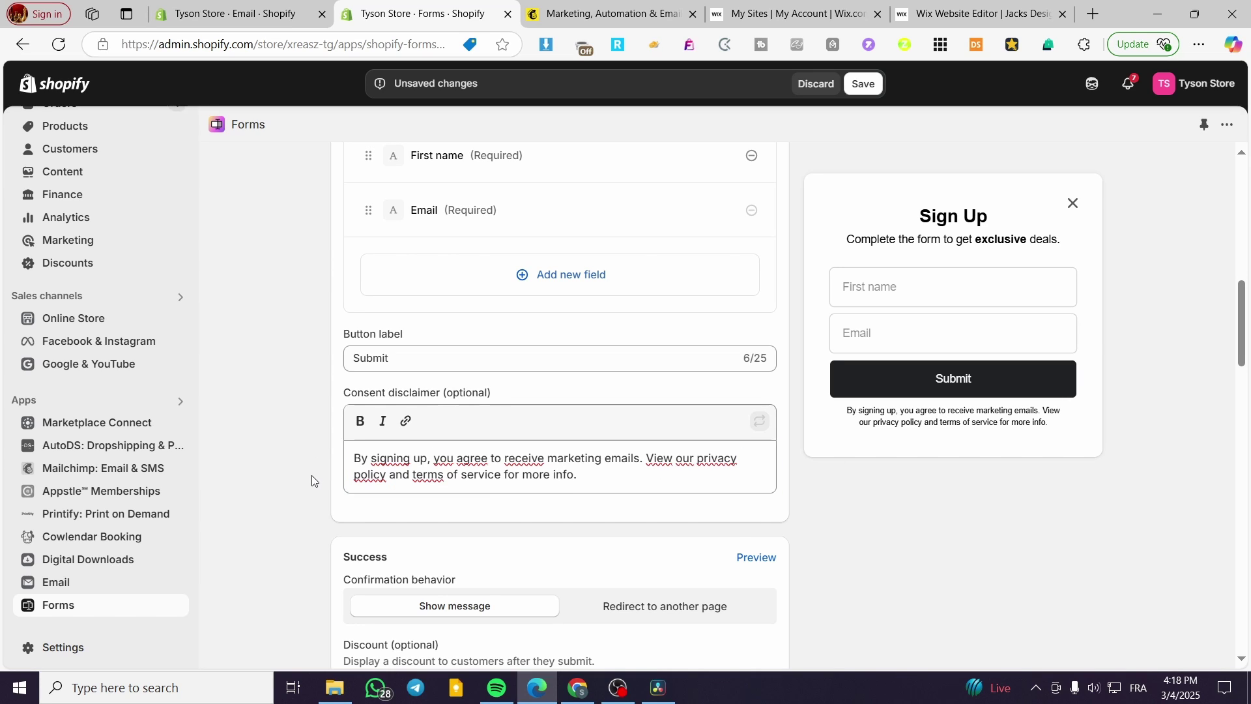
pyautogui.scroll(-1, 399, 480)
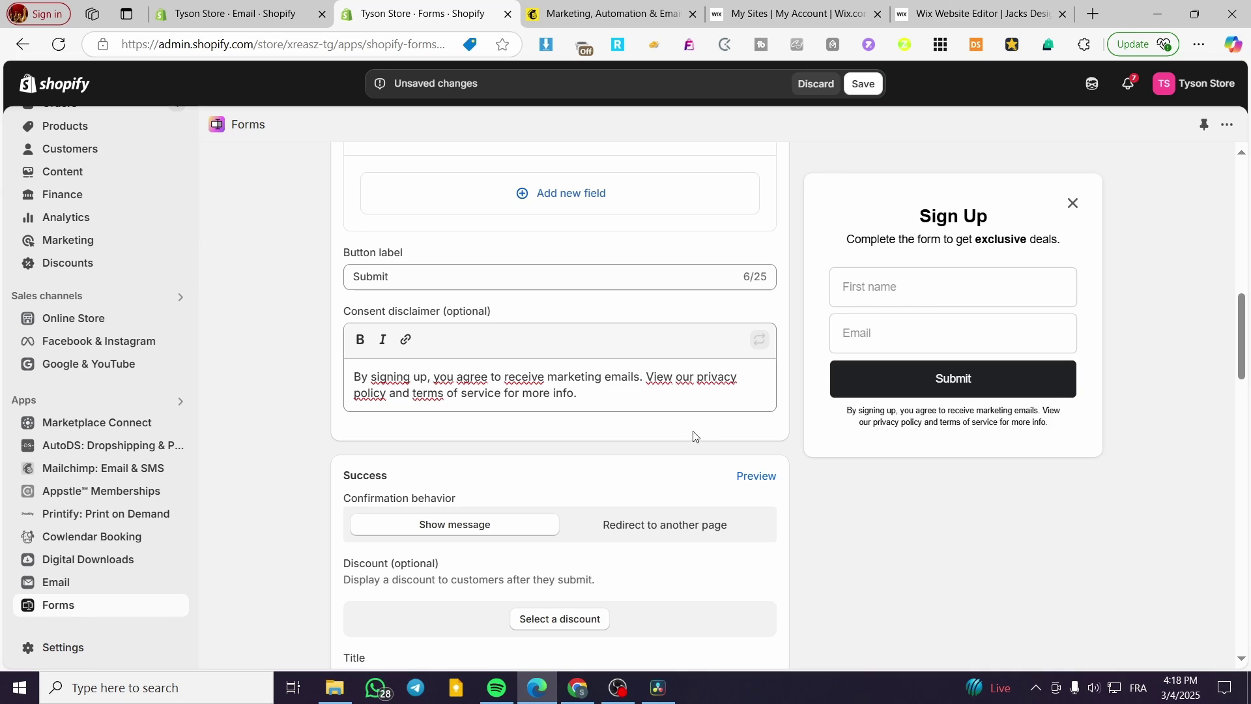
# Check which discounts can be selected for the form's success message, then leave the discount selection.
pyautogui.scroll(-2, 671, 476)
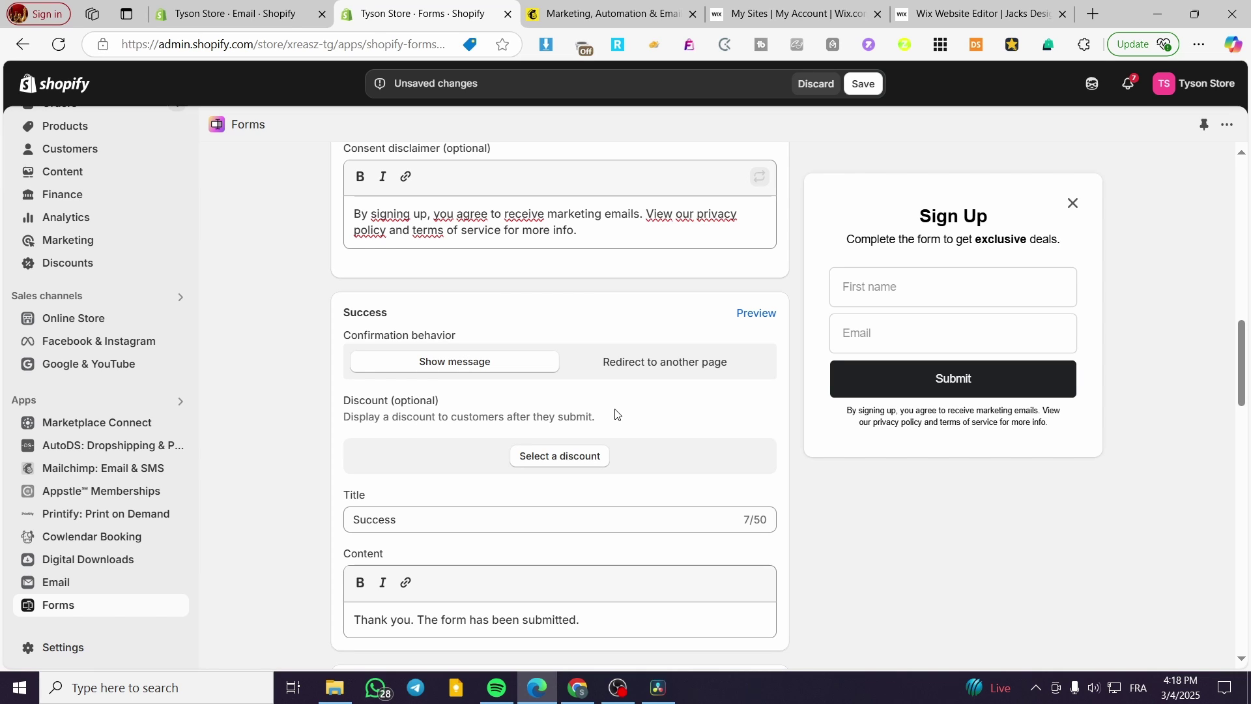
pyautogui.click(603, 457)
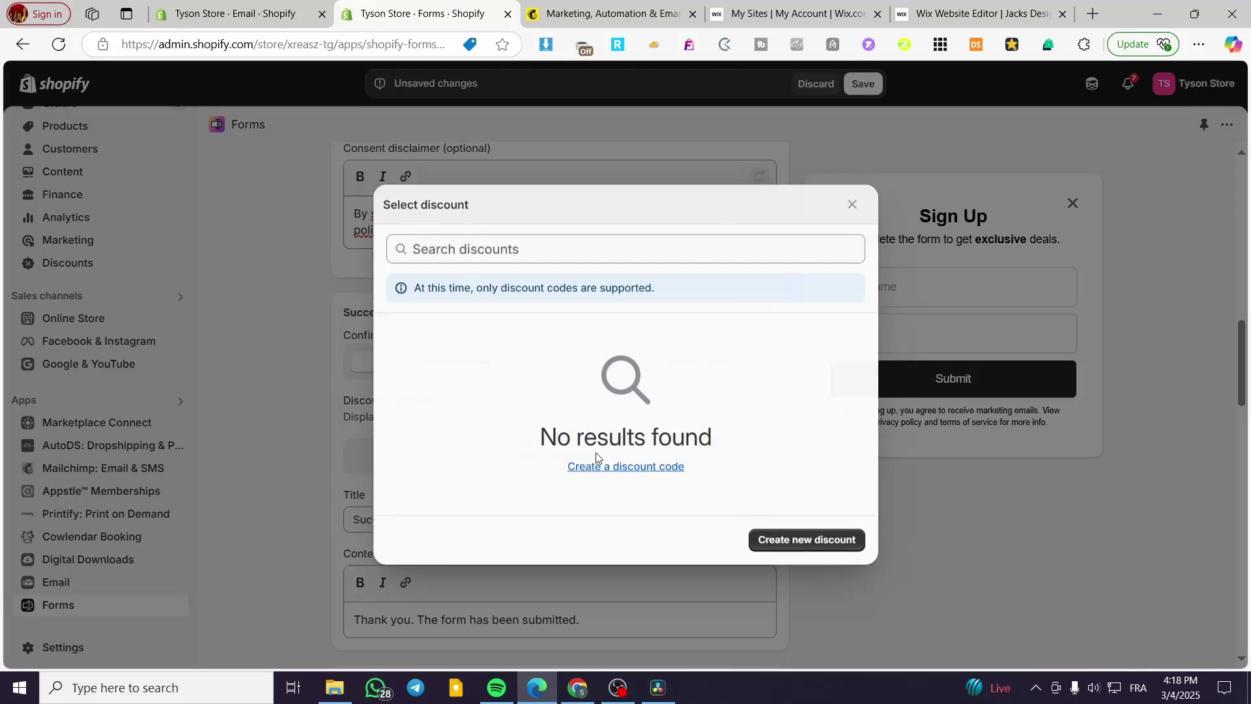
pyautogui.click(852, 194)
# Examine the remaining form settings, from success message, styling, typography and image to behavior, tags, email notifications and automations.
pyautogui.scroll(-2, 404, 546)
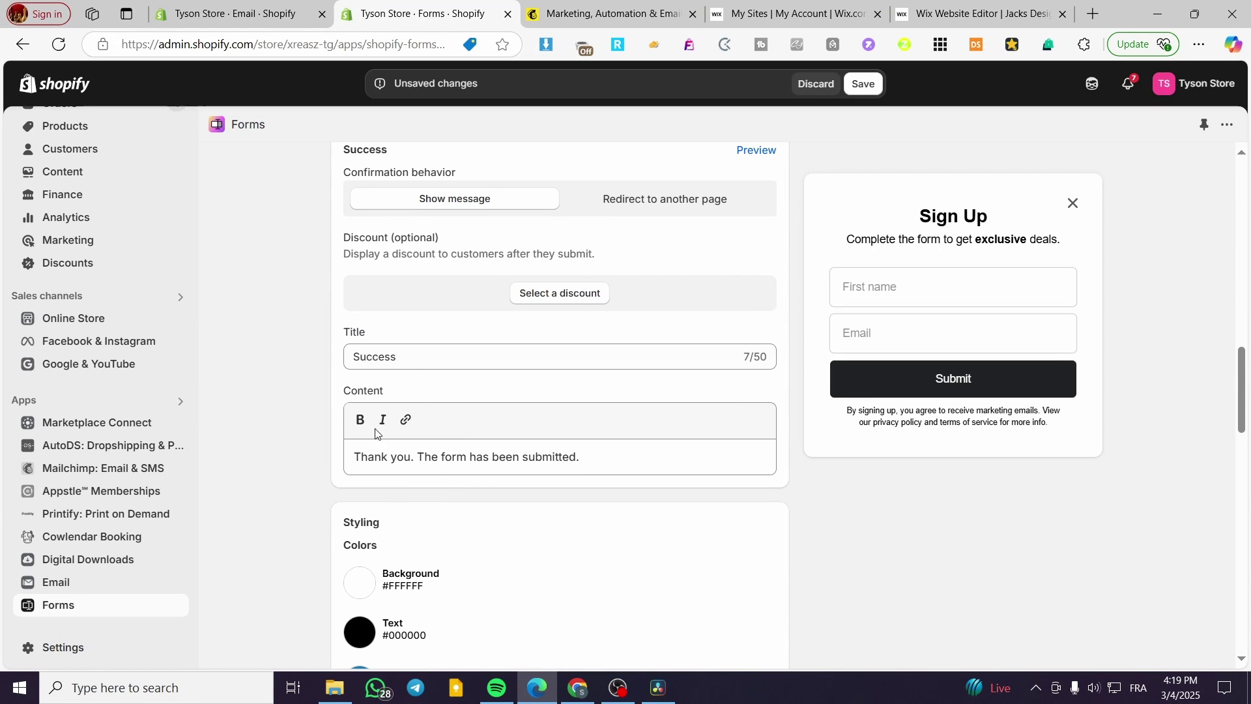
pyautogui.scroll(-3, 424, 486)
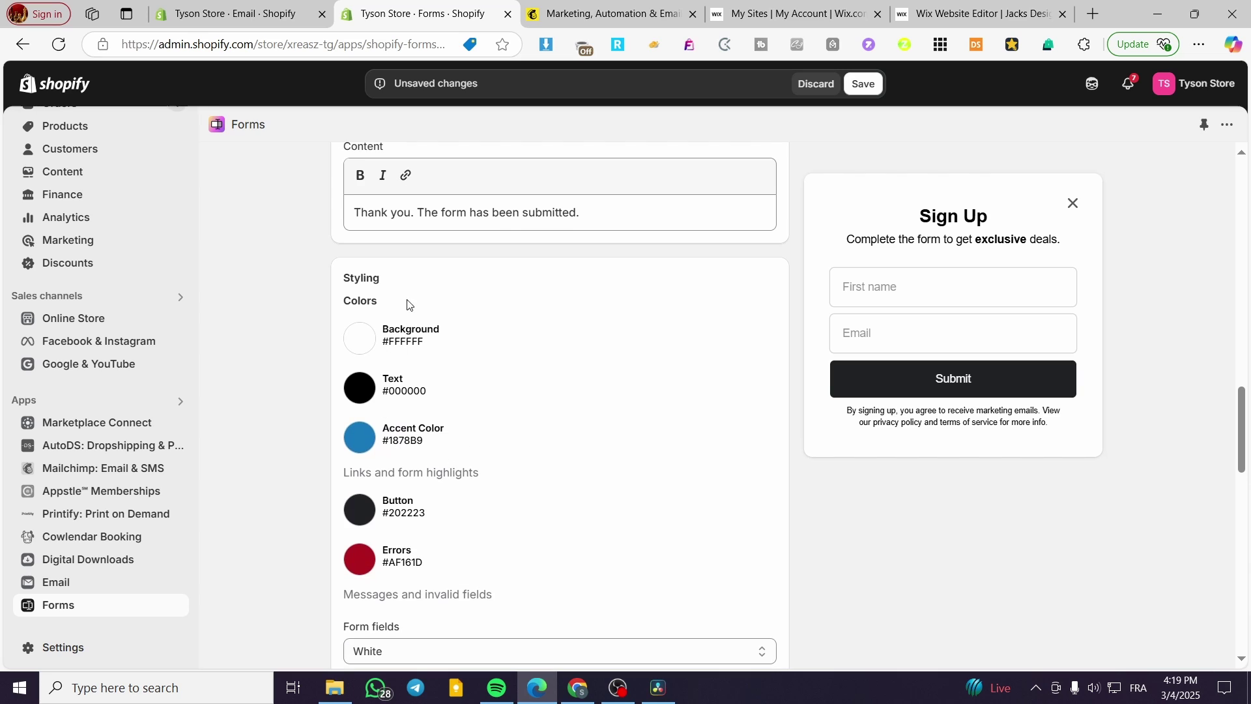
pyautogui.scroll(-4, 539, 270)
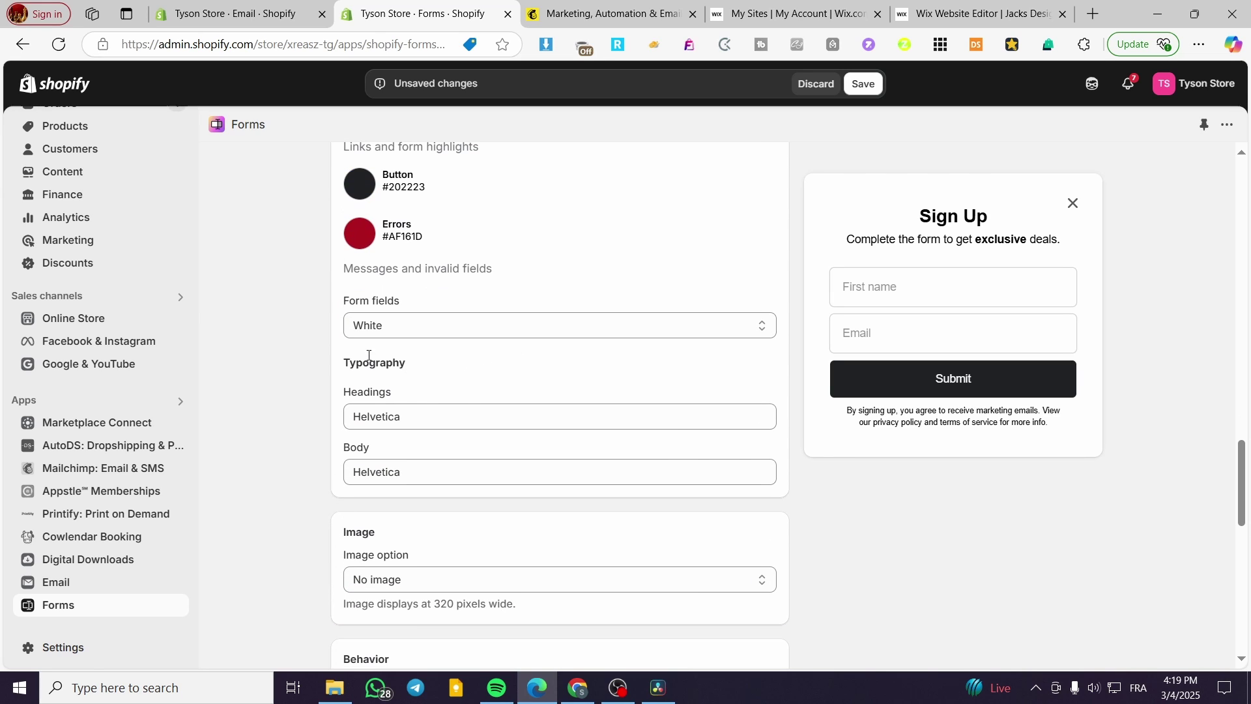
pyautogui.scroll(-5, 454, 399)
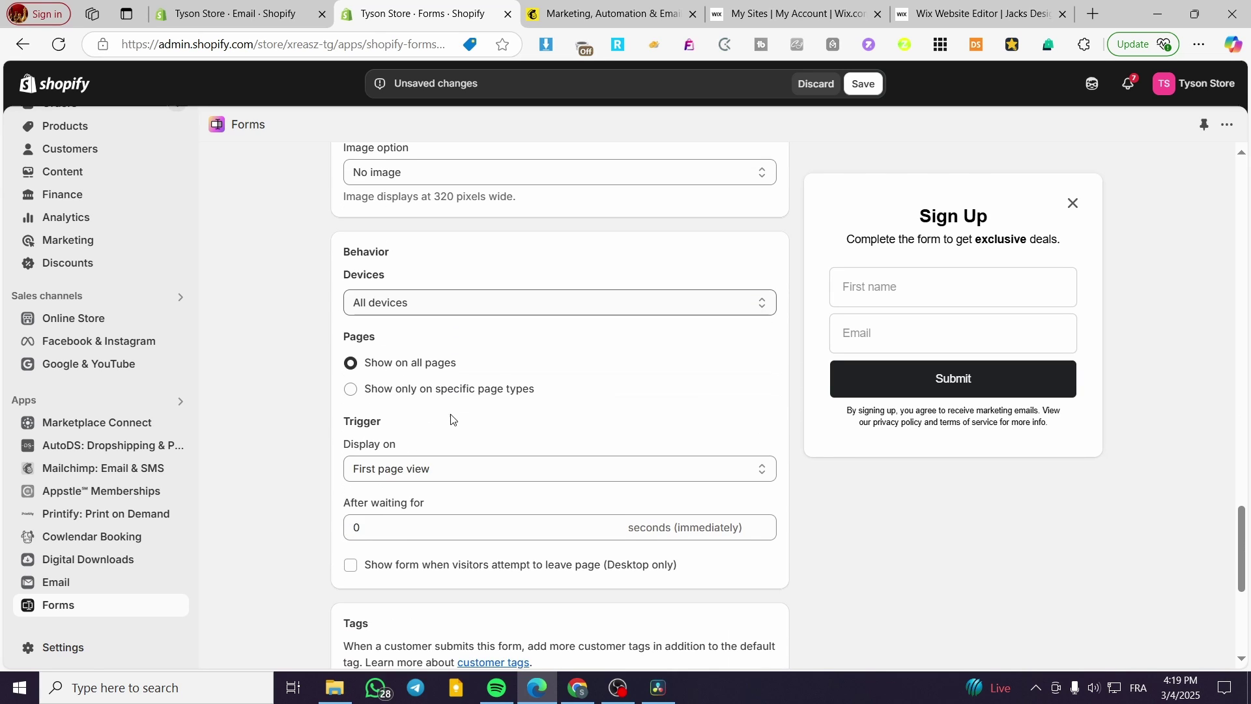
pyautogui.scroll(3, 452, 419)
pyautogui.scroll(-1, 452, 409)
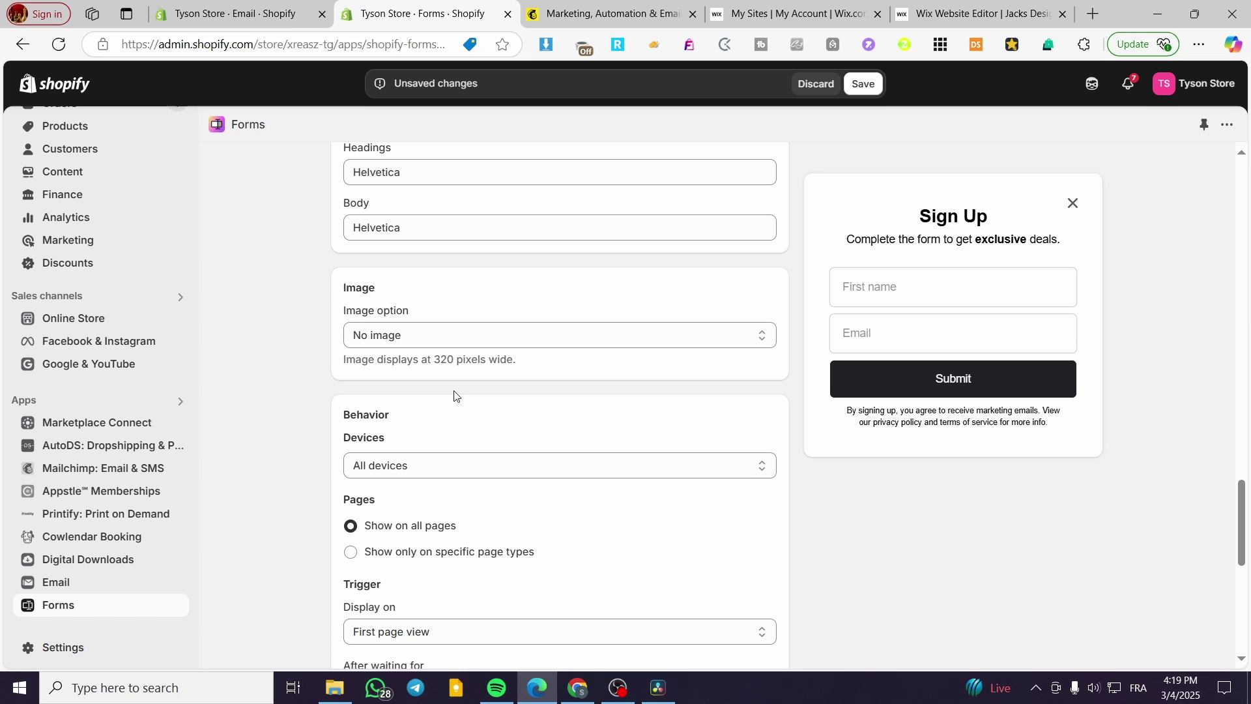
pyautogui.scroll(-6, 453, 401)
pyautogui.scroll(-1, 462, 397)
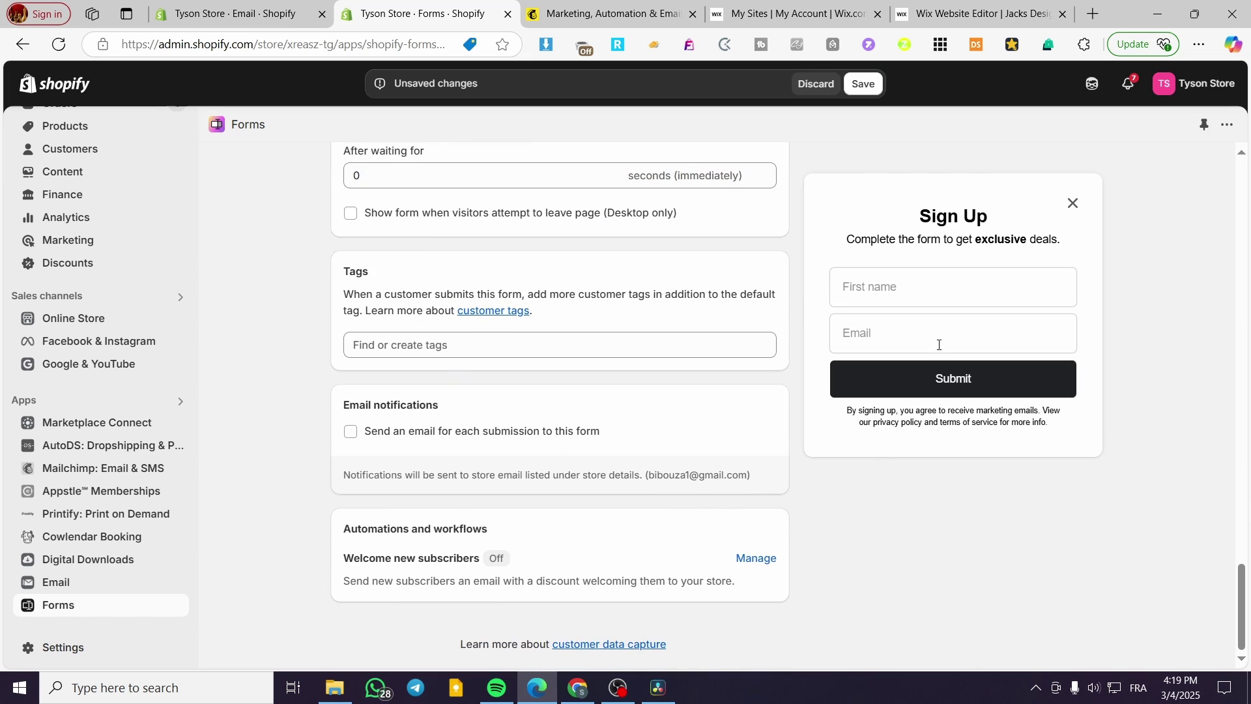
# Save the newsletter popup form and open the online store editor to install the Forms theme app embed.
pyautogui.click(863, 83)
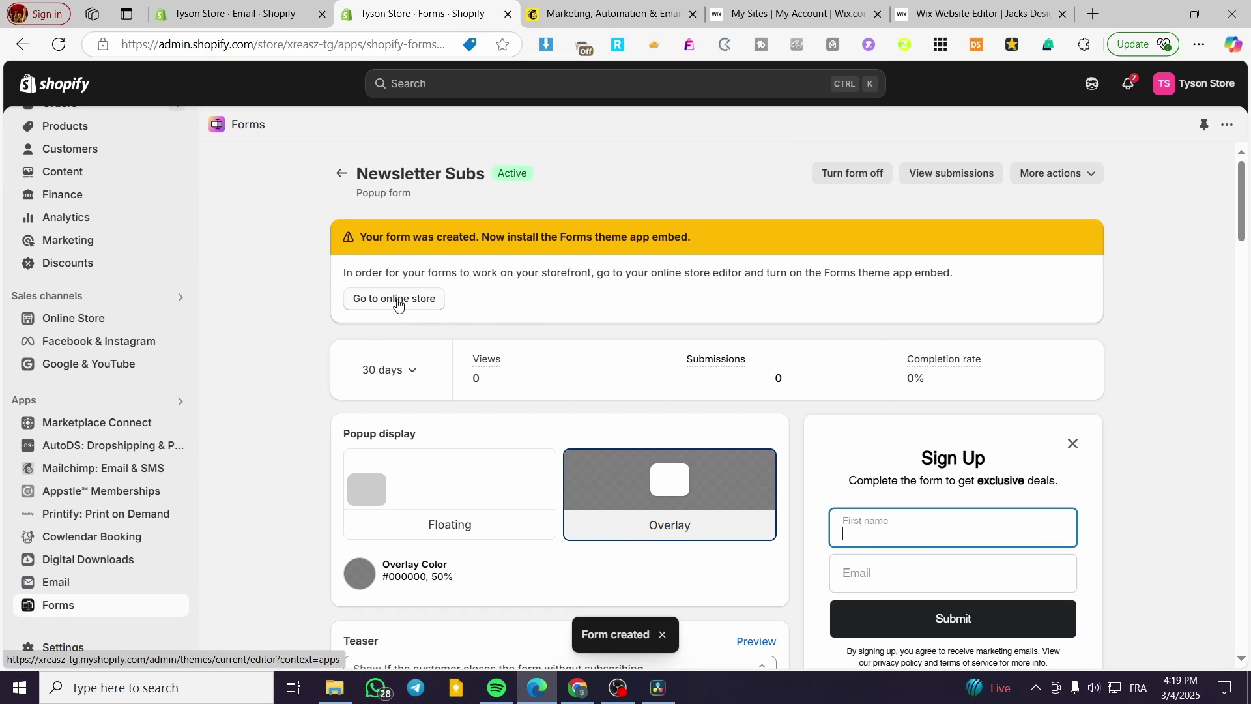
pyautogui.click(427, 298)
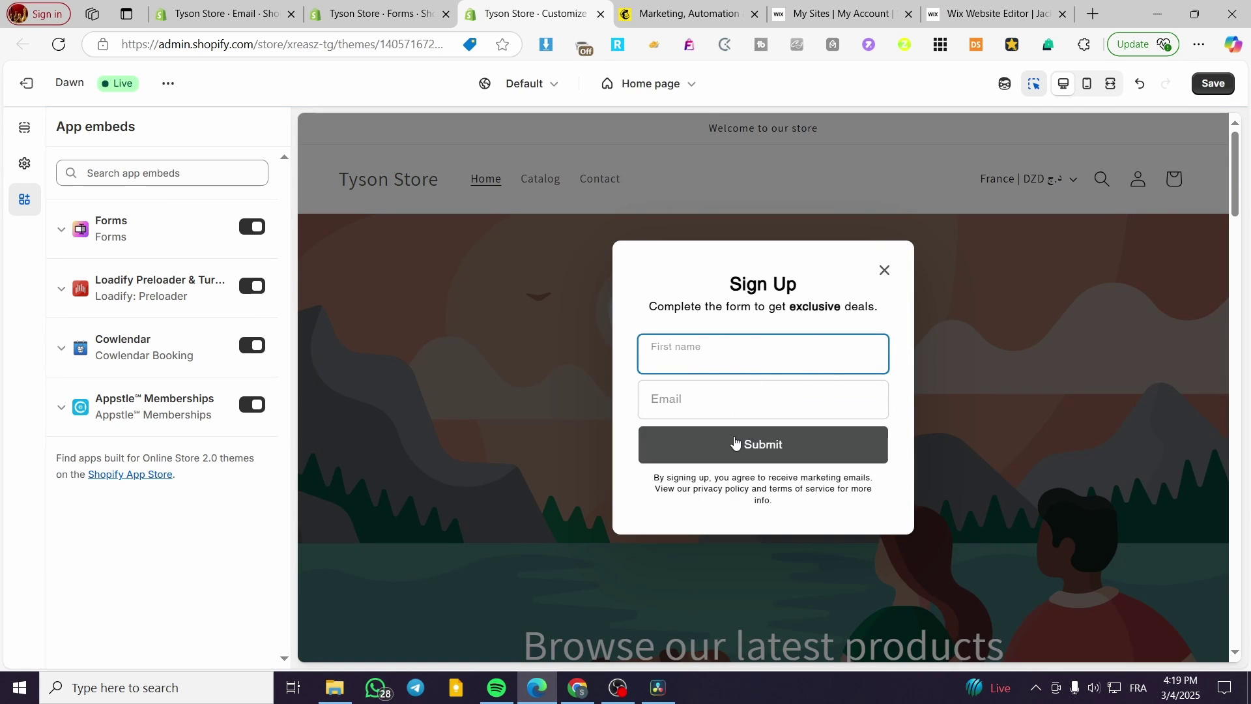
# Close the sign-up popup in the store preview, save the theme with the Forms app embed, and leave the editor.
pyautogui.scroll(-4, 717, 441)
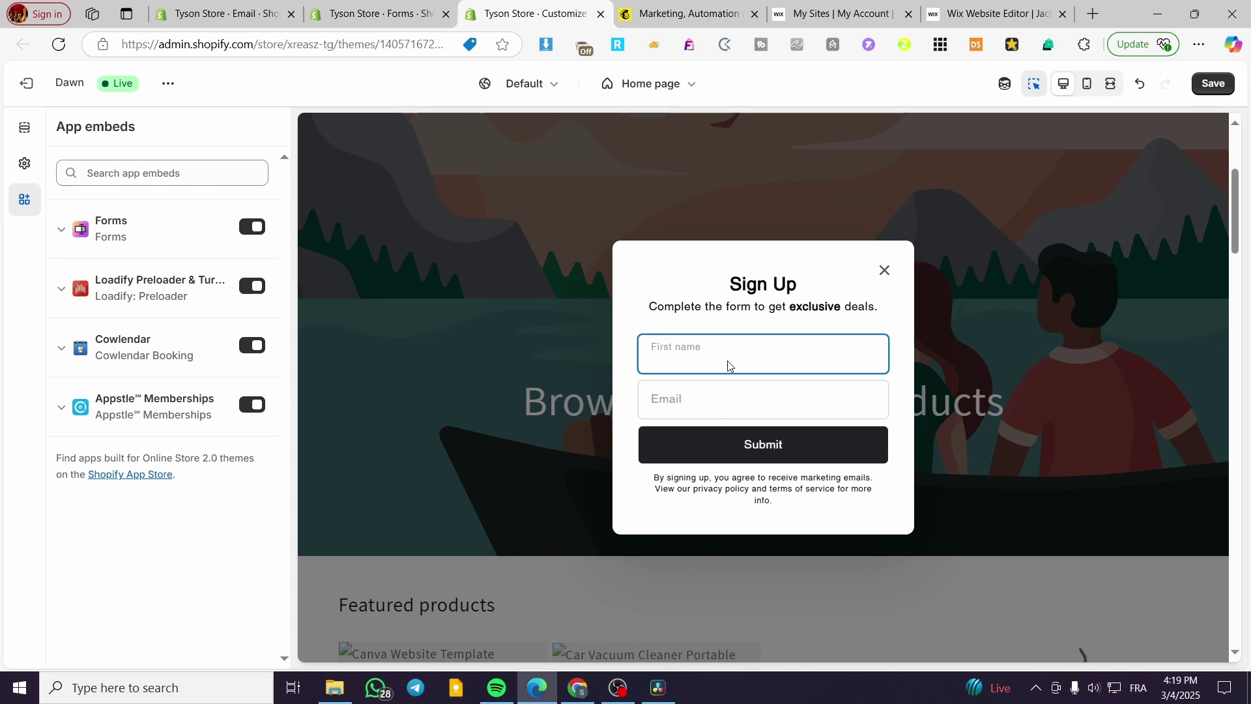
pyautogui.click(883, 271)
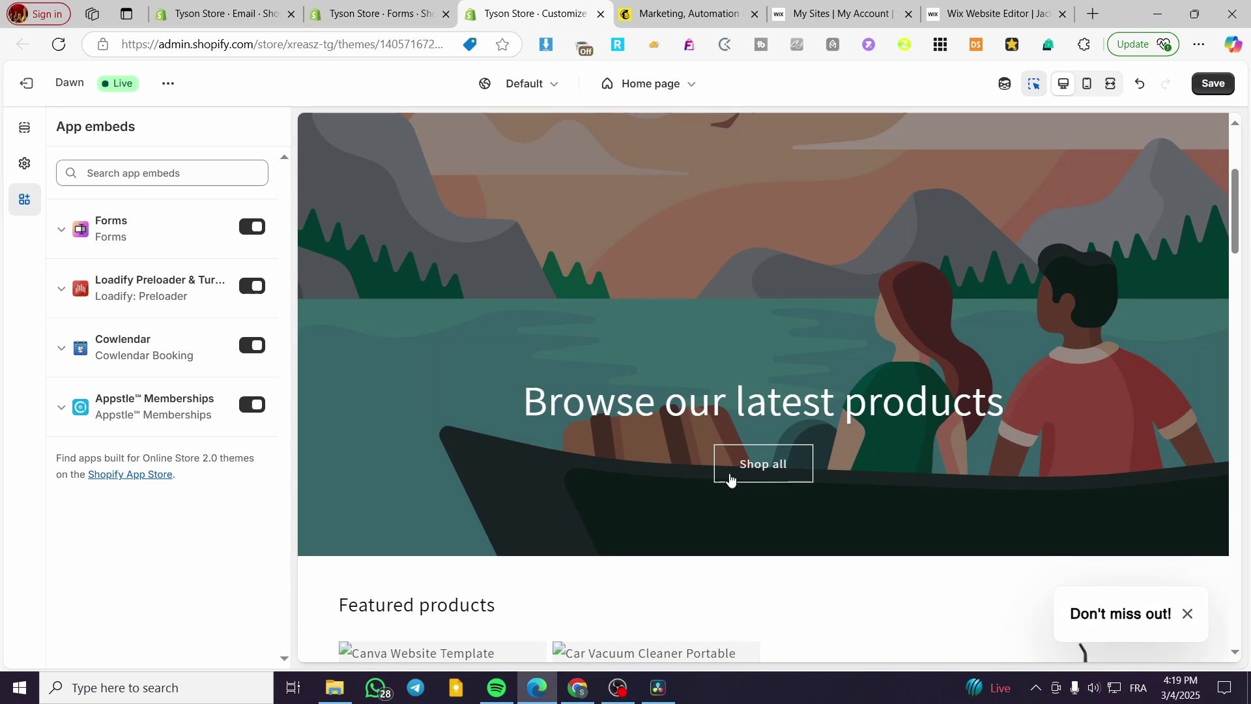
pyautogui.click(1213, 84)
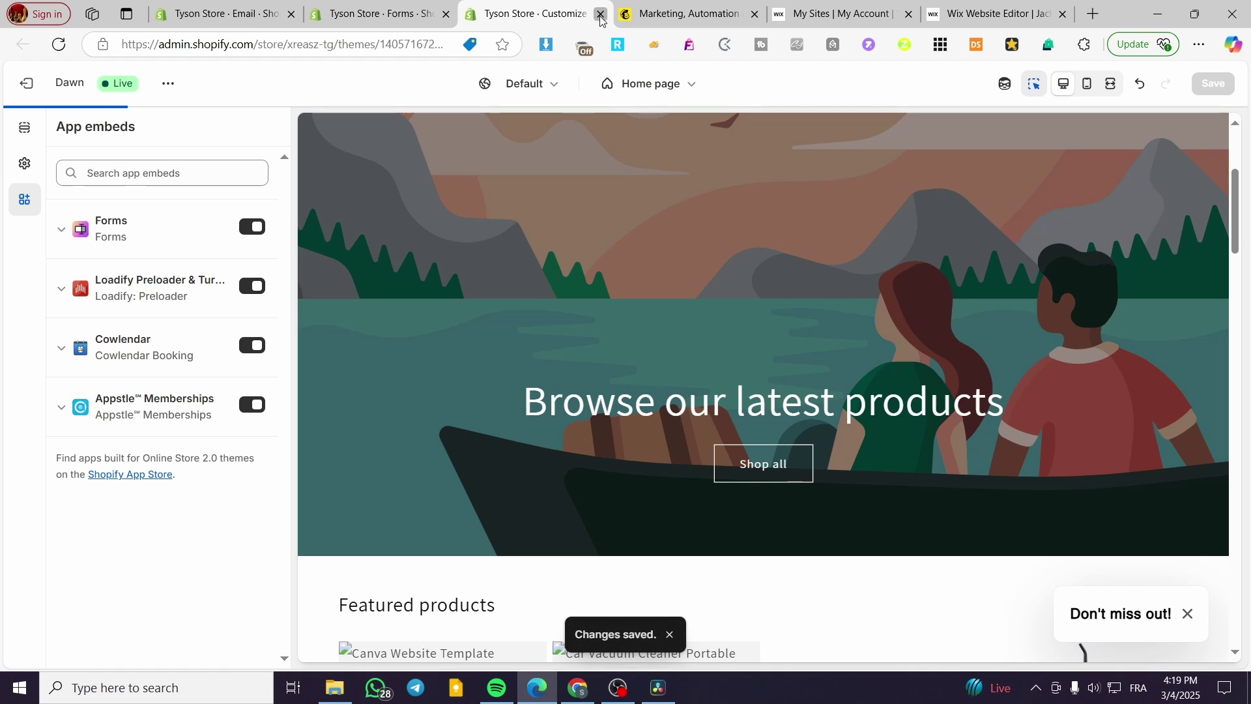
pyautogui.click(600, 14)
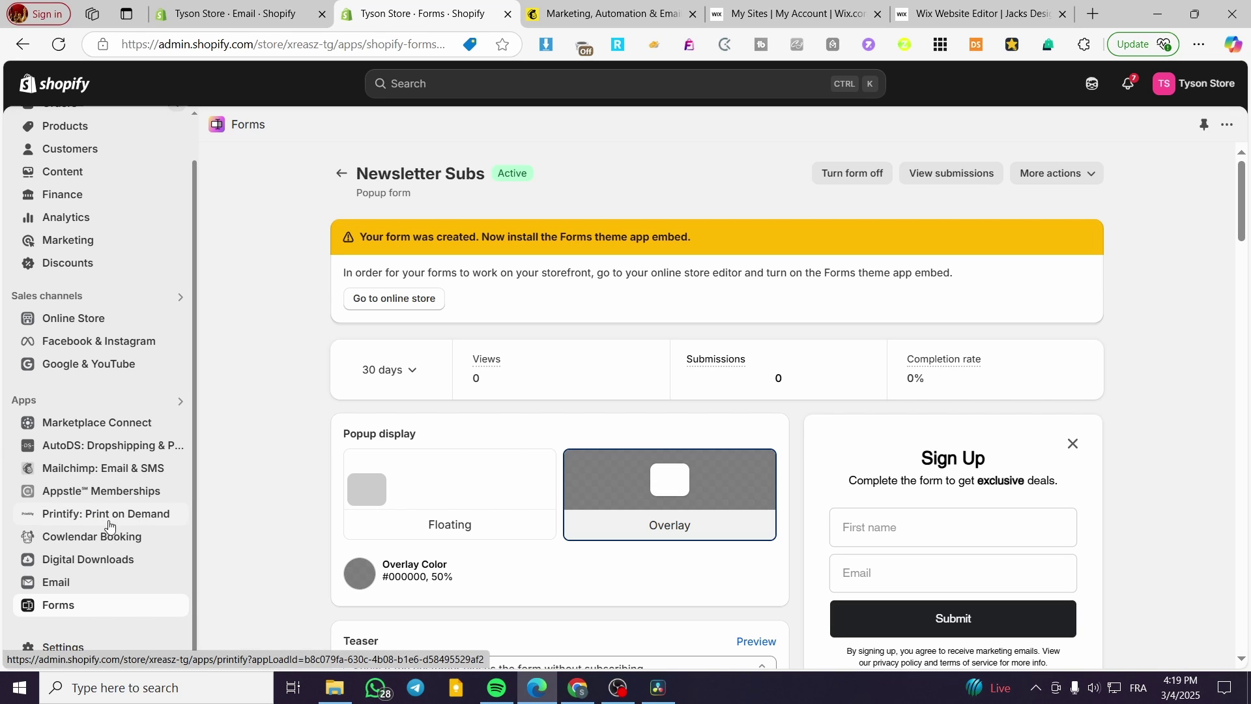
# View the newsletter form's submissions, then go to the Shopify Email overview.
pyautogui.click(975, 180)
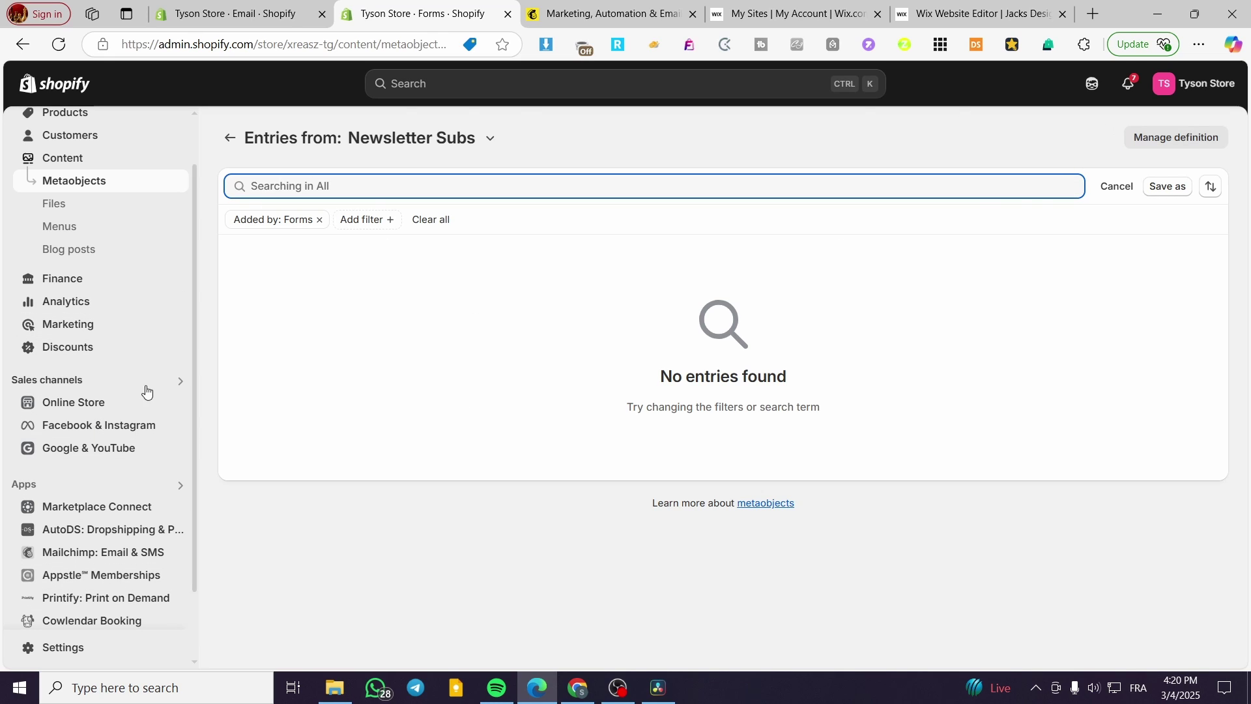
pyautogui.scroll(-3, 92, 511)
pyautogui.click(65, 588)
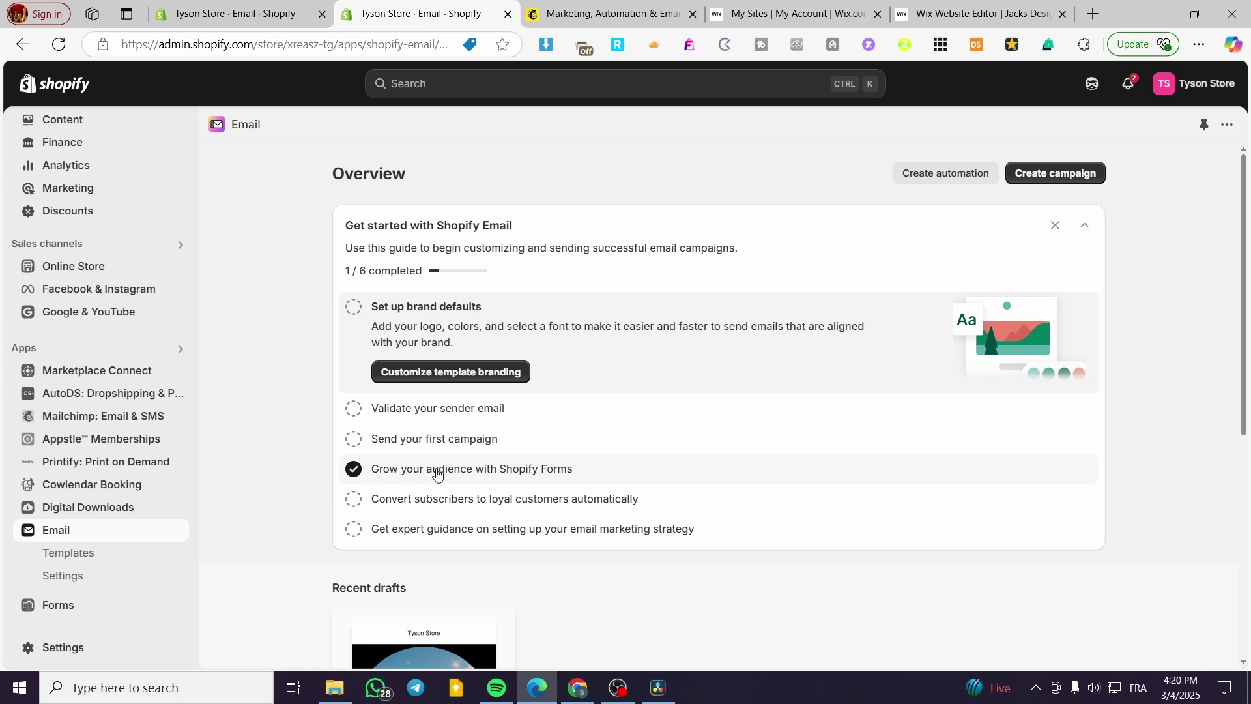
# Create a new email campaign from the Event list template after previewing it.
pyautogui.click(1056, 171)
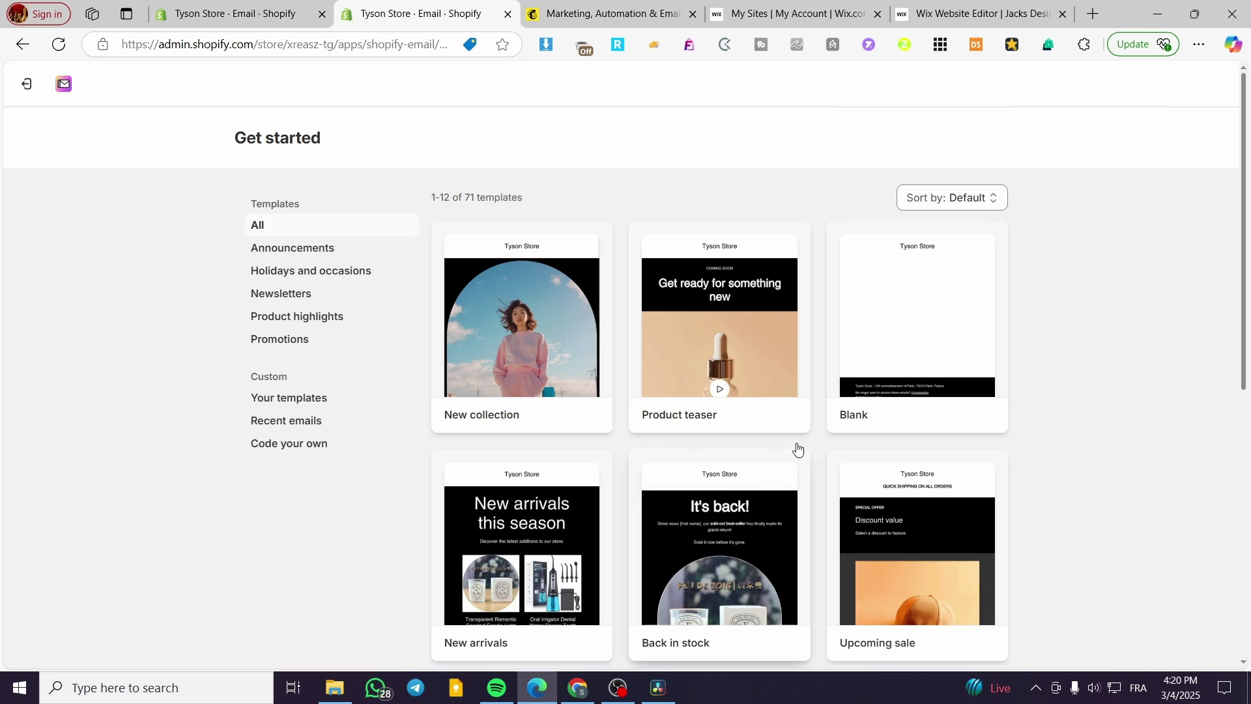
pyautogui.scroll(-5, 748, 371)
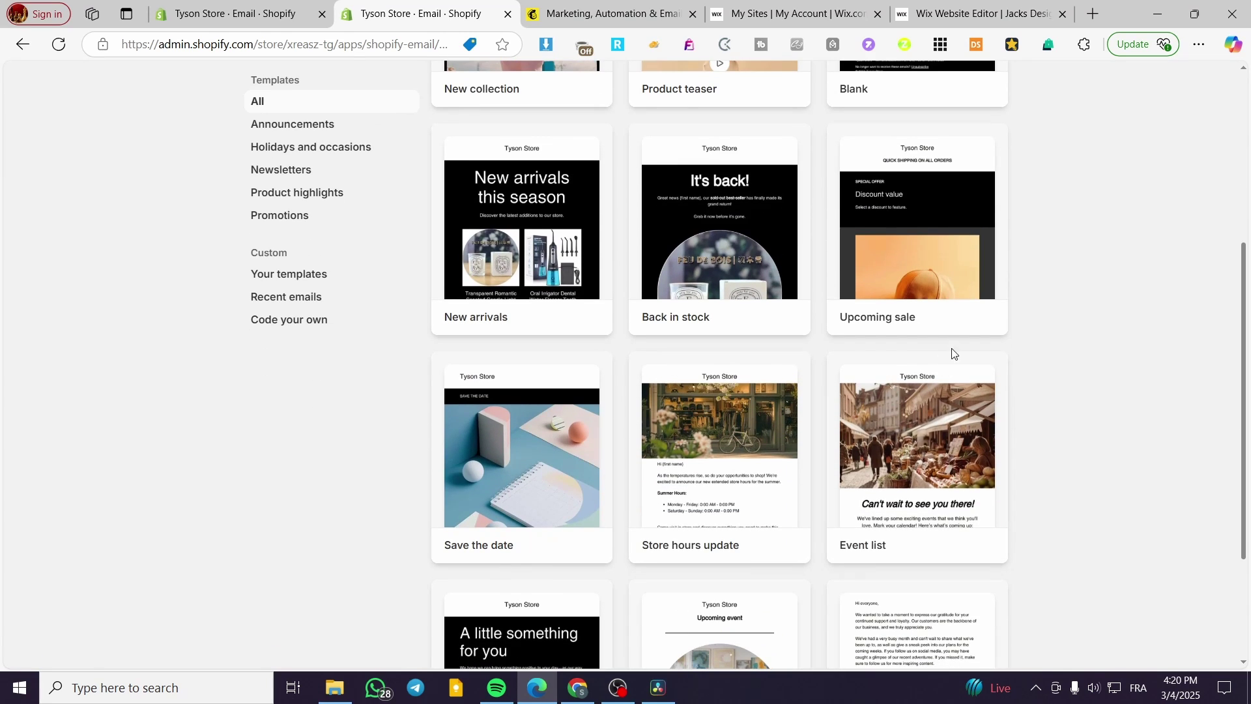
pyautogui.click(945, 442)
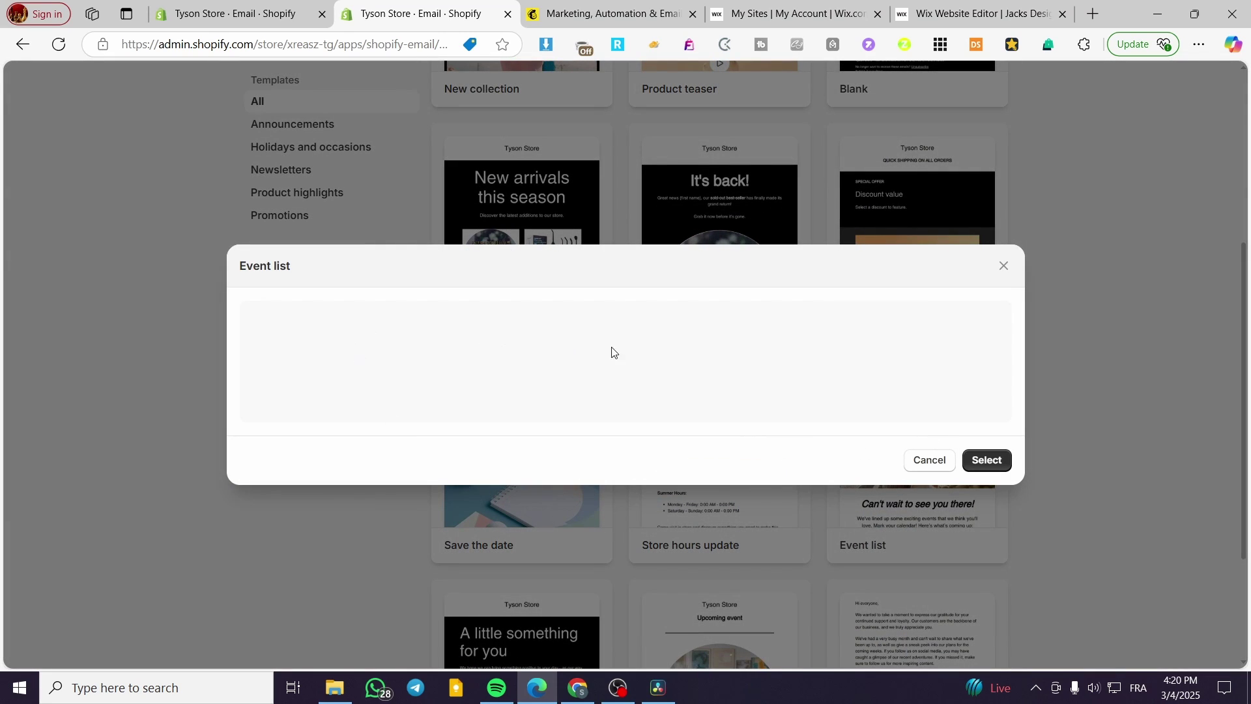
pyautogui.scroll(-4, 903, 428)
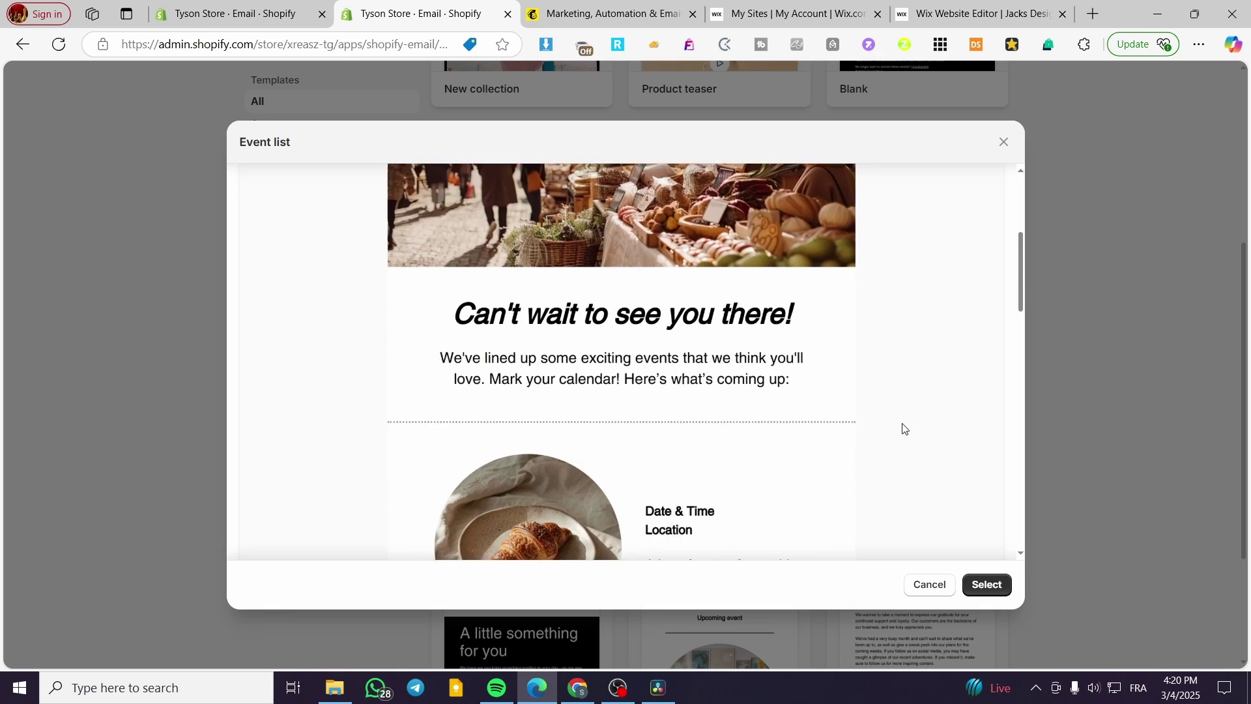
pyautogui.scroll(-8, 903, 428)
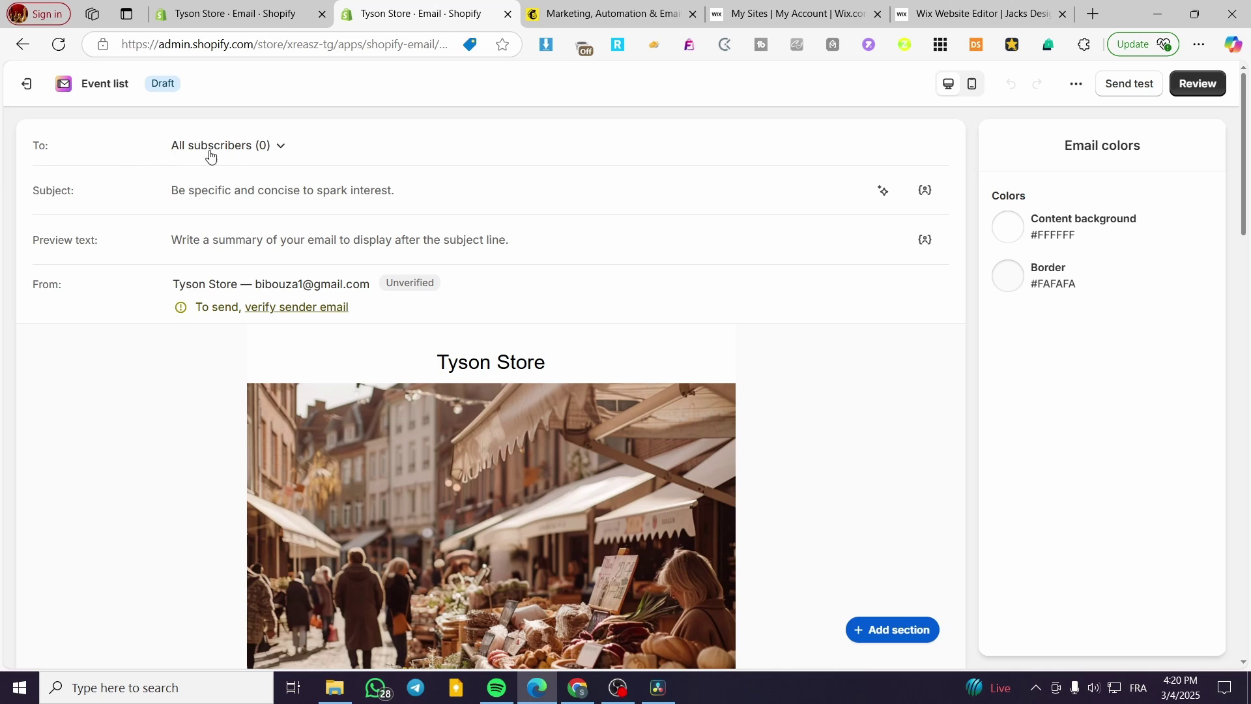
# Examine the customer segments available as recipients for the Event list email, leaving All subscribers selected.
pyautogui.click(239, 147)
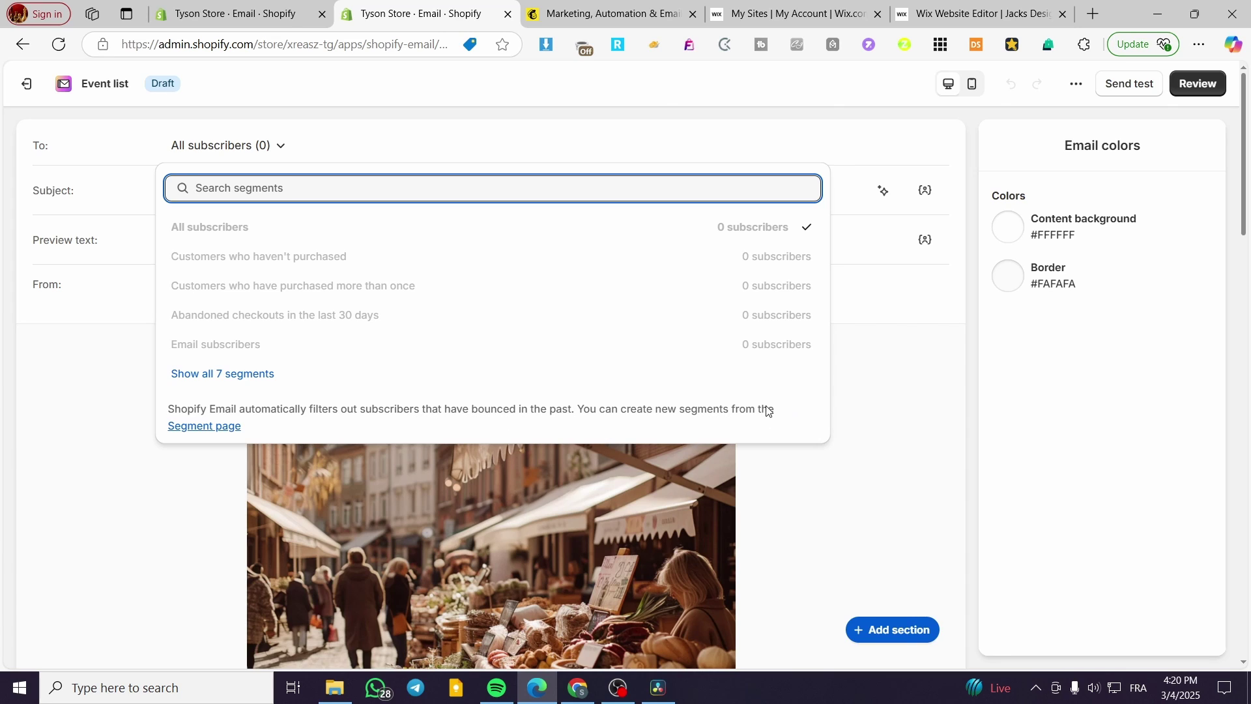
pyautogui.click(914, 394)
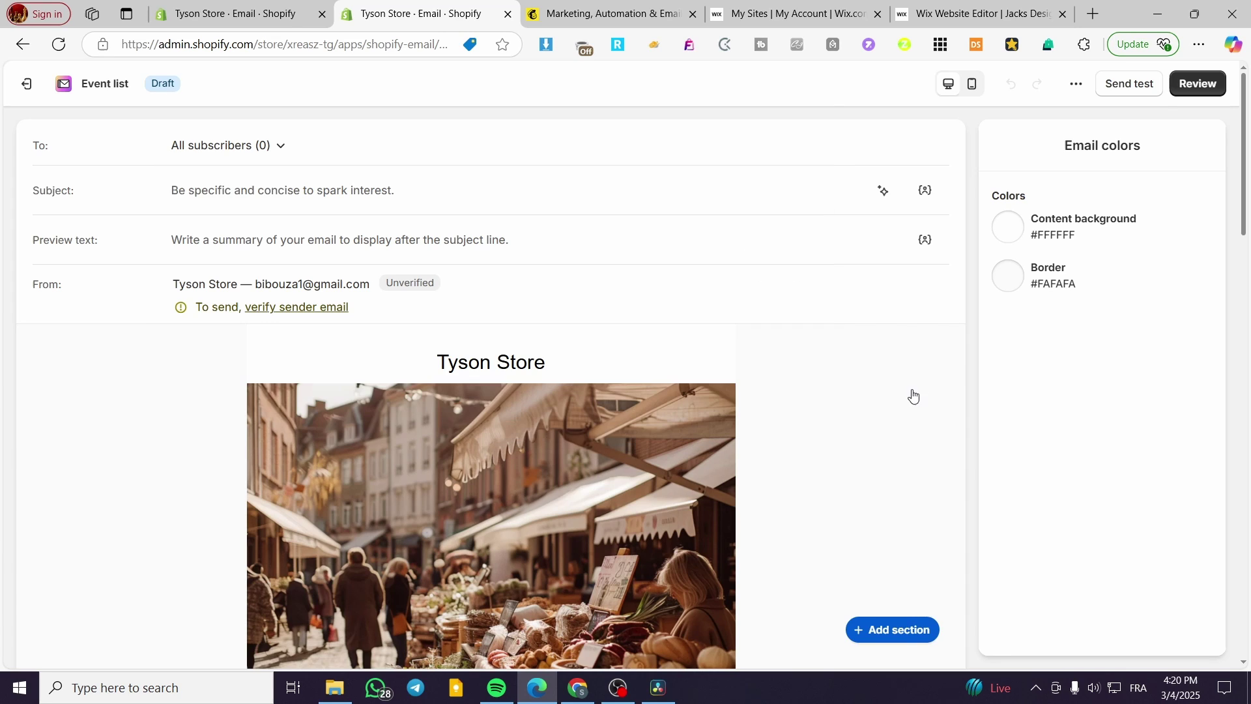
pyautogui.click(345, 147)
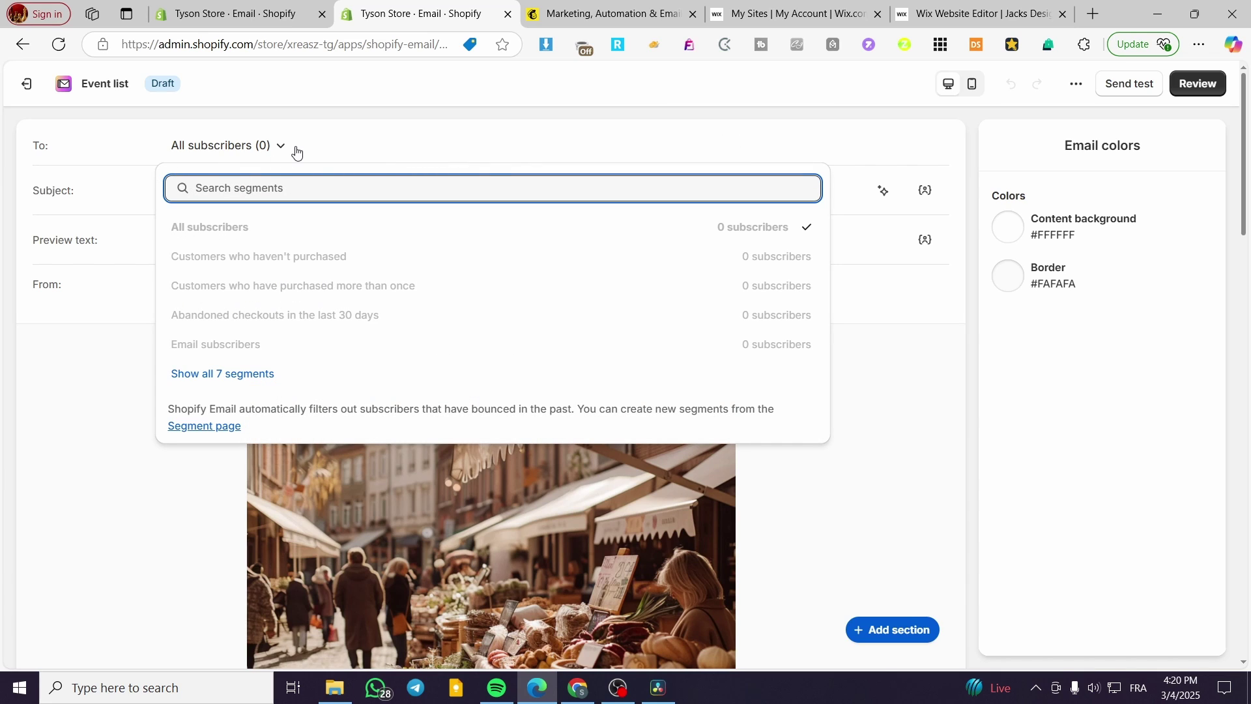
pyautogui.click(246, 148)
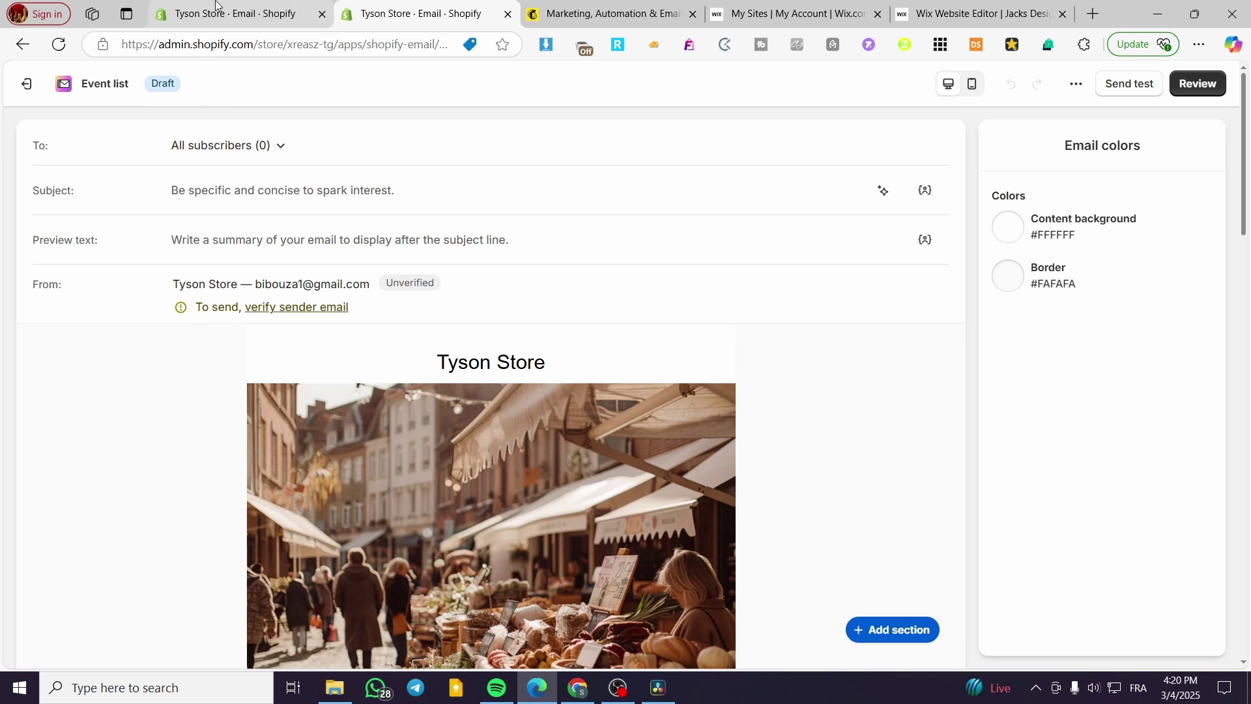
# Review the Event list email for required changes, and leave the draft to return to the Email overview.
pyautogui.click(284, 23)
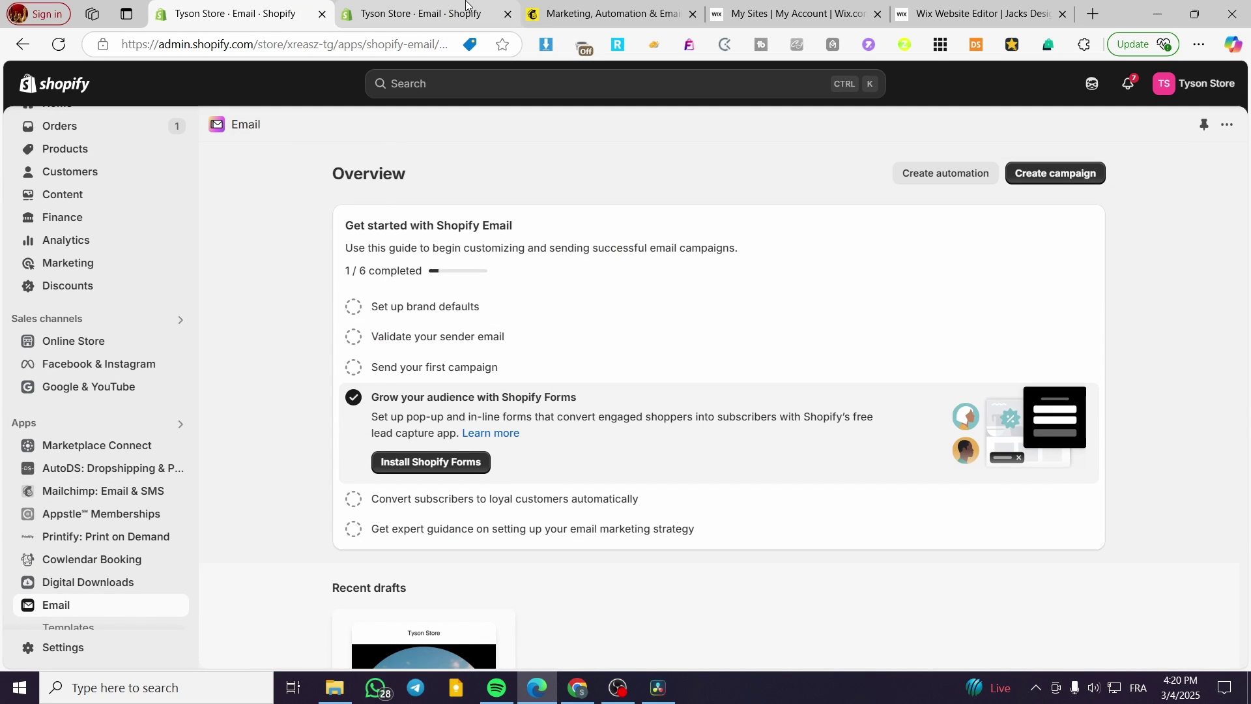
pyautogui.click(482, 10)
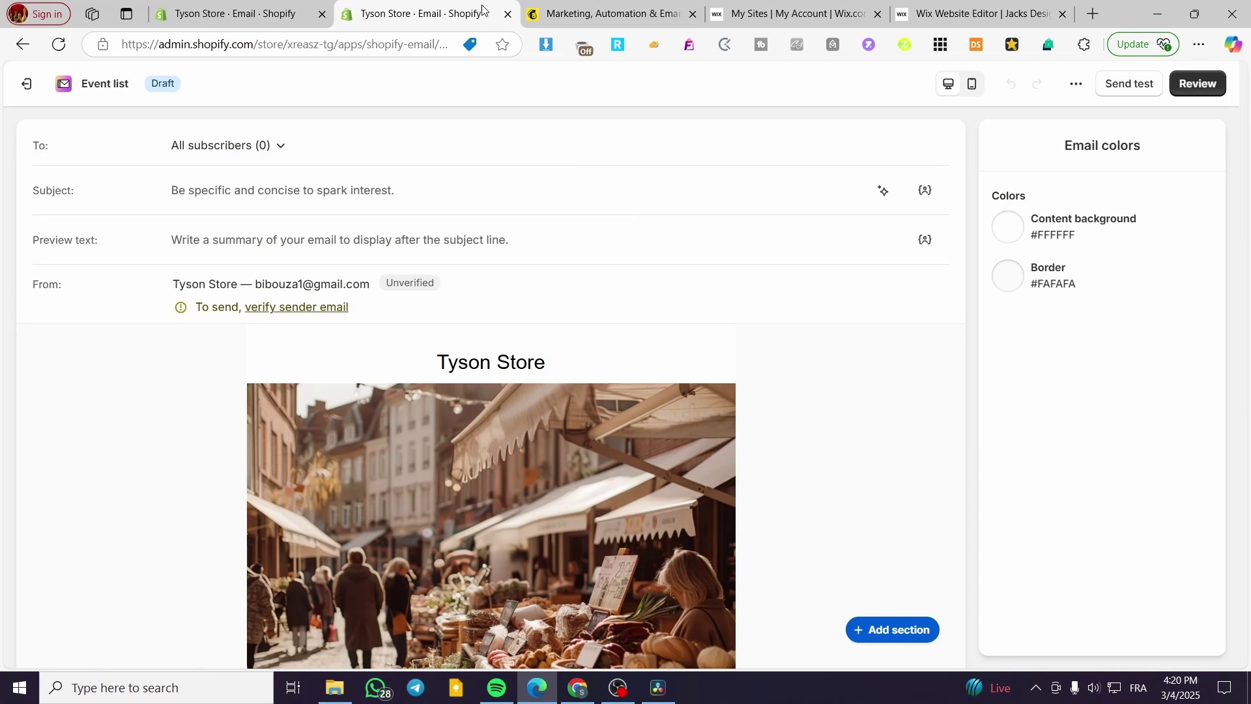
pyautogui.click(1207, 93)
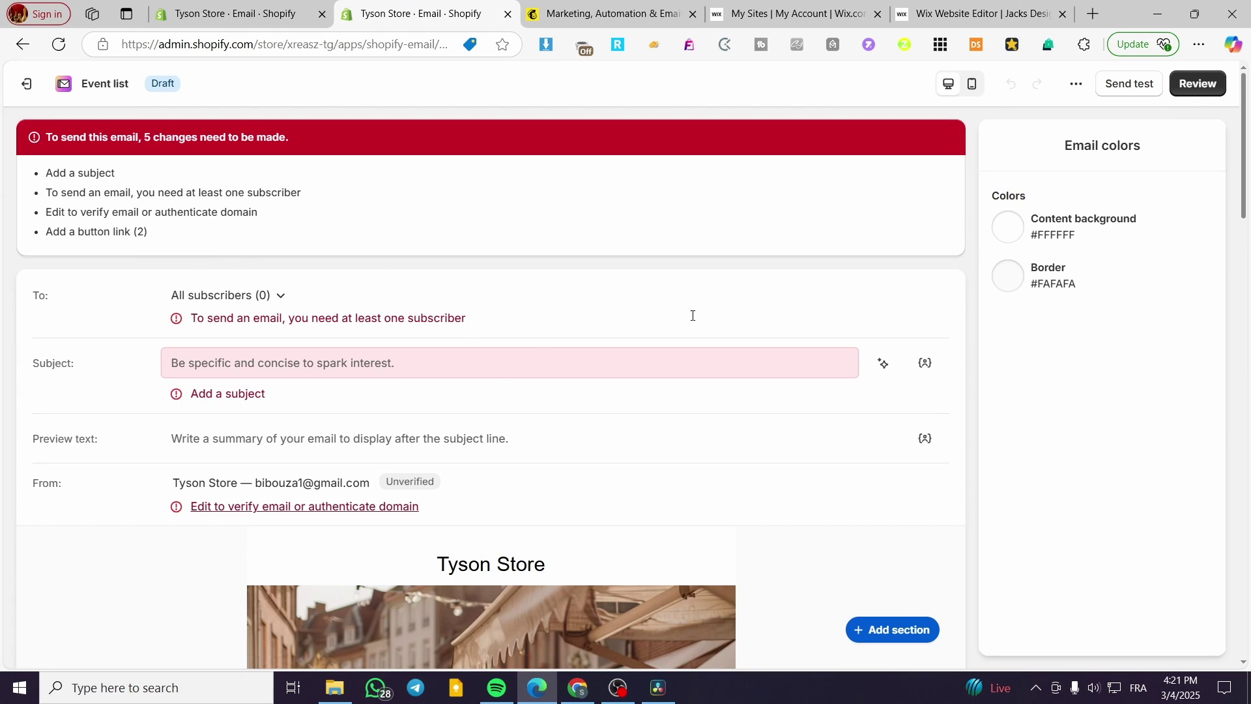
pyautogui.click(27, 84)
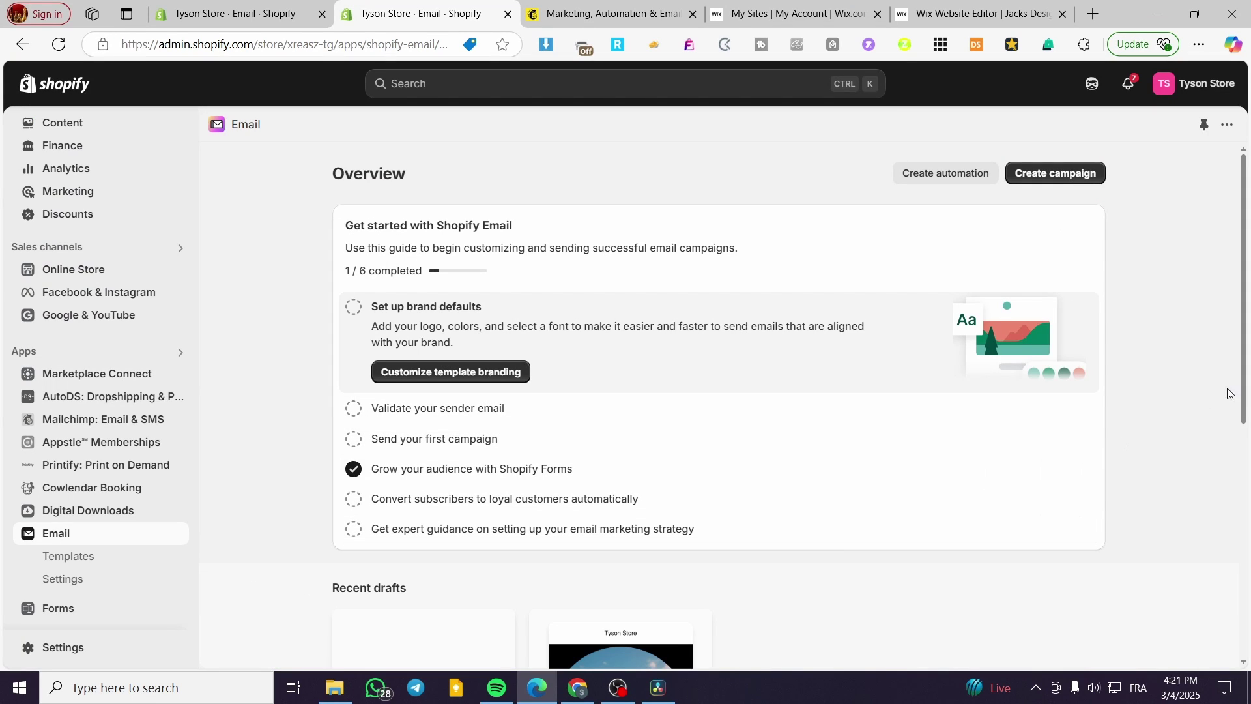